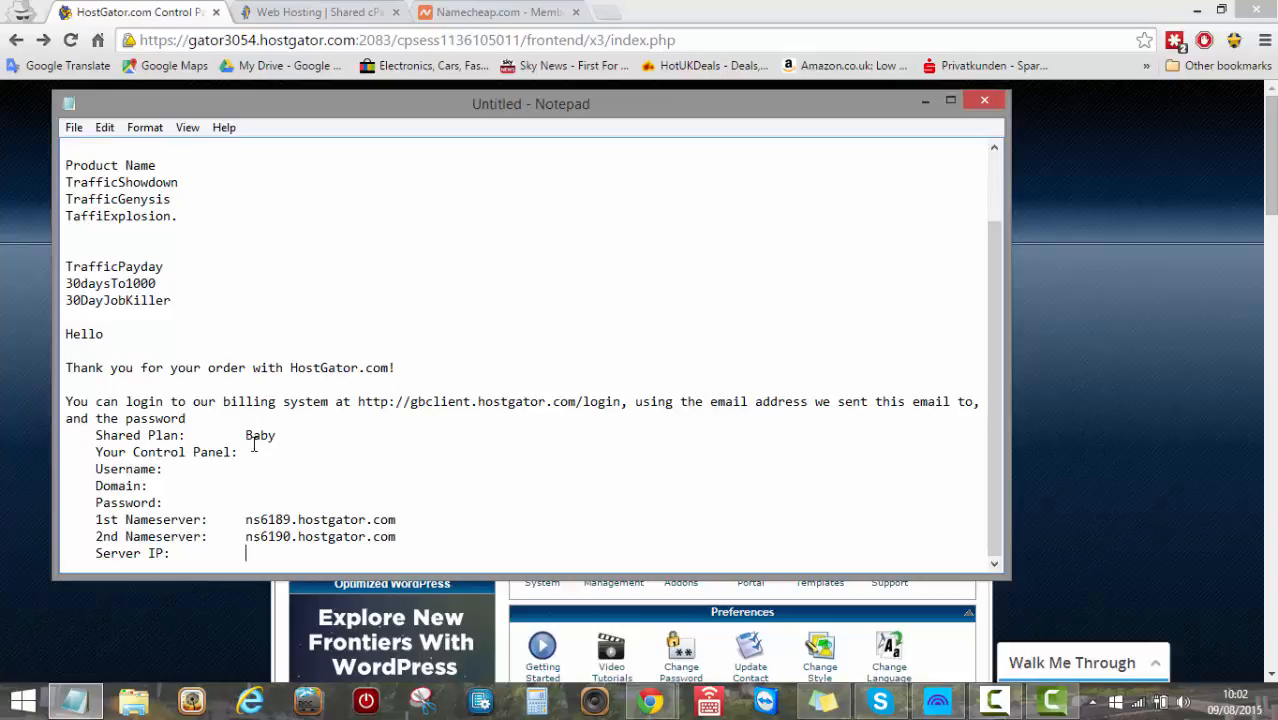
Look through the HostGator control panel's sections, from Special Offers down to Software and Services.
click(926, 103)
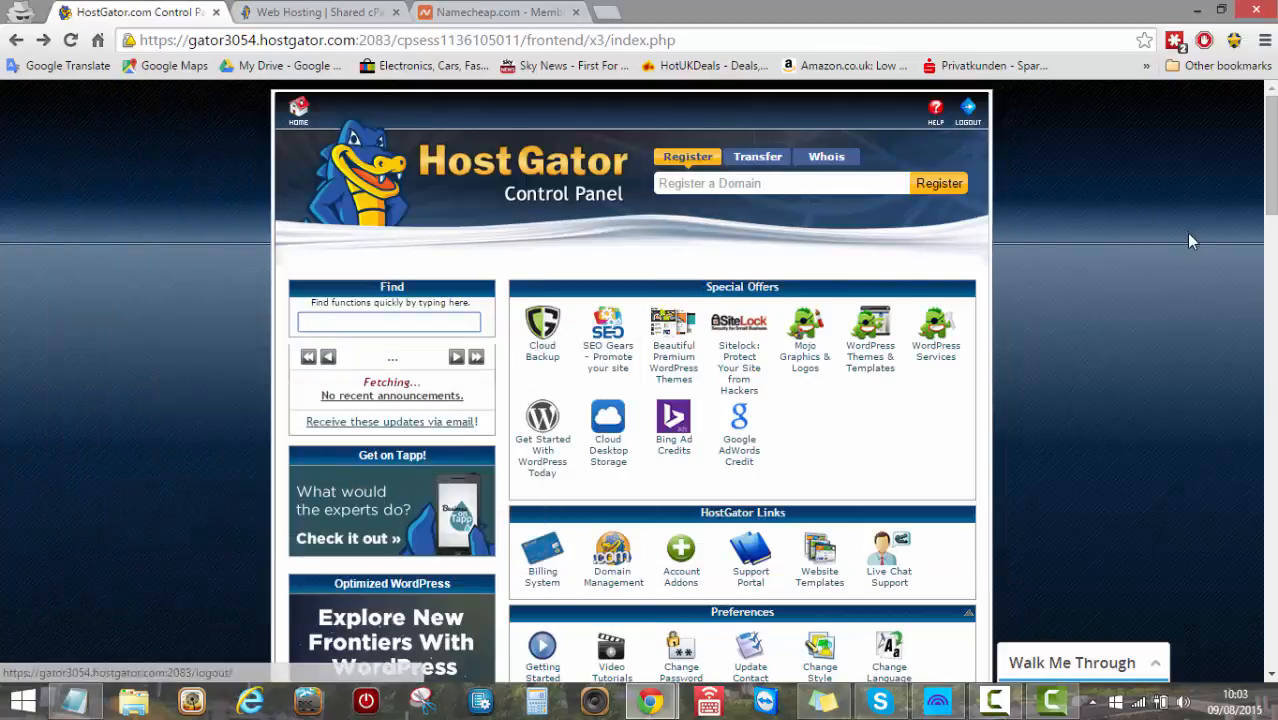
scroll(1188, 240, down, 1)
scroll(1188, 240, down, 1)
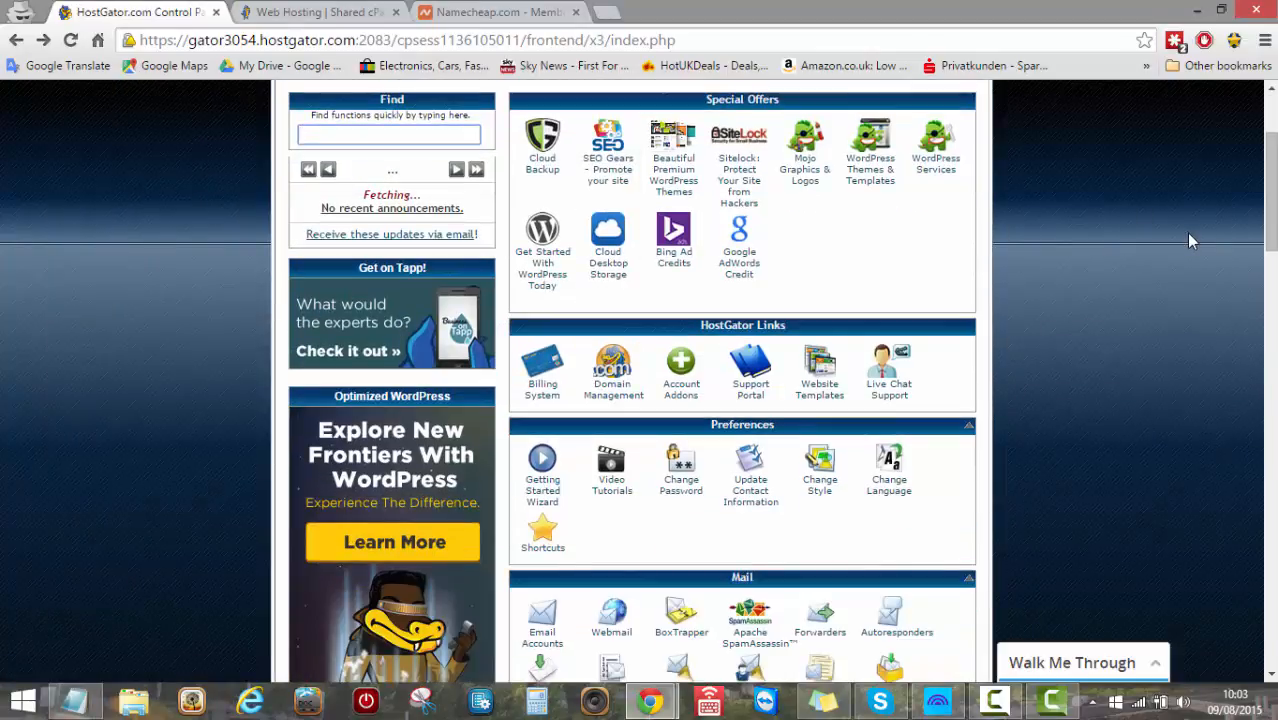
scroll(1188, 240, down, 3)
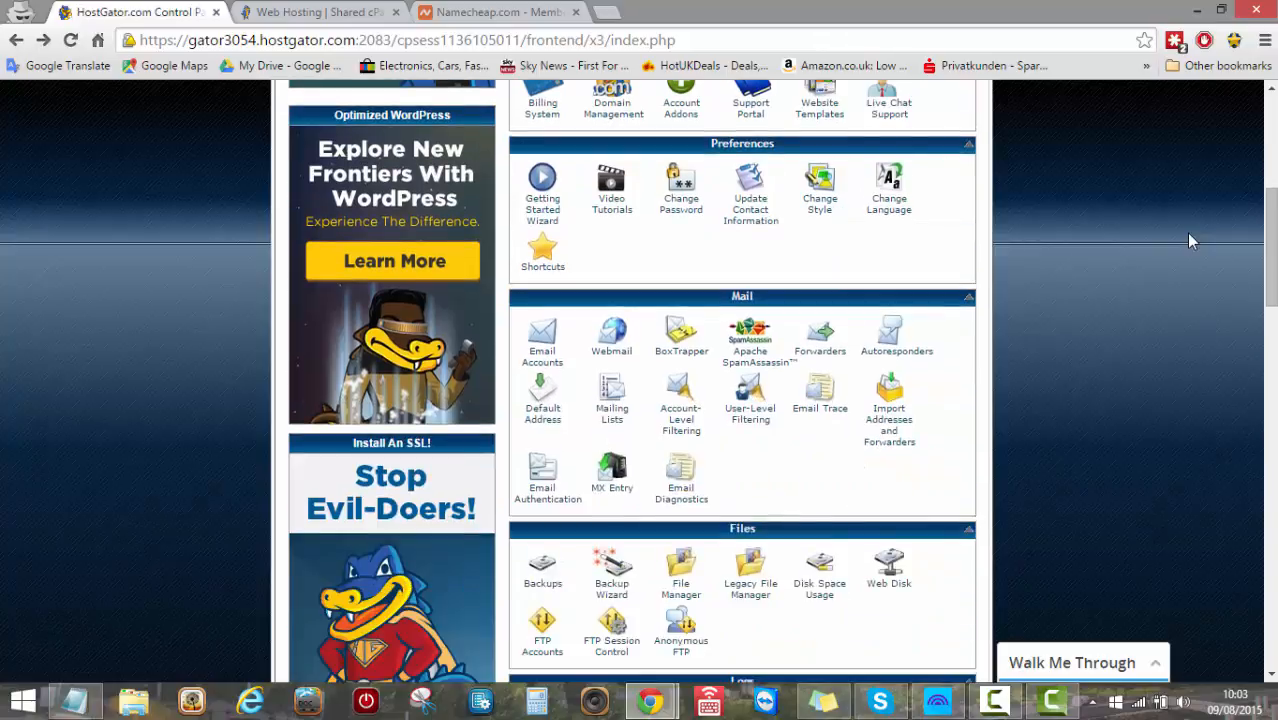
scroll(1188, 240, down, 2)
scroll(1188, 240, down, 1)
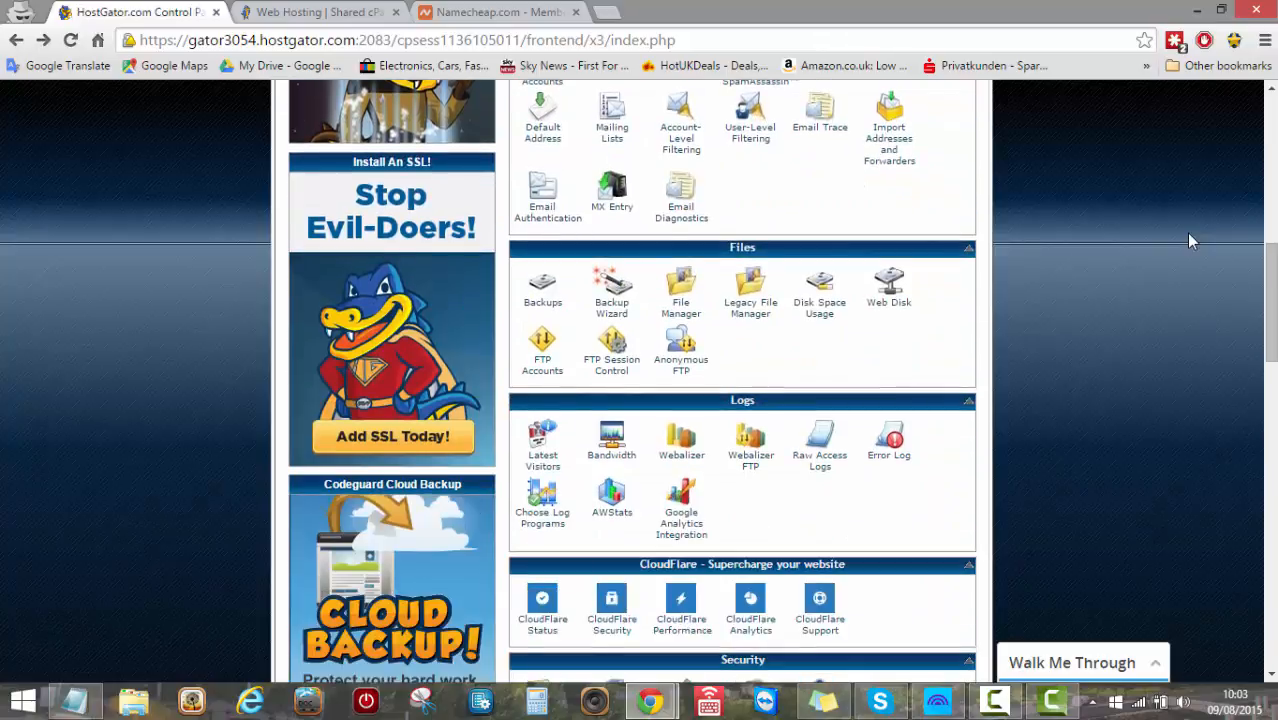
scroll(1188, 240, down, 2)
scroll(1188, 240, down, 1)
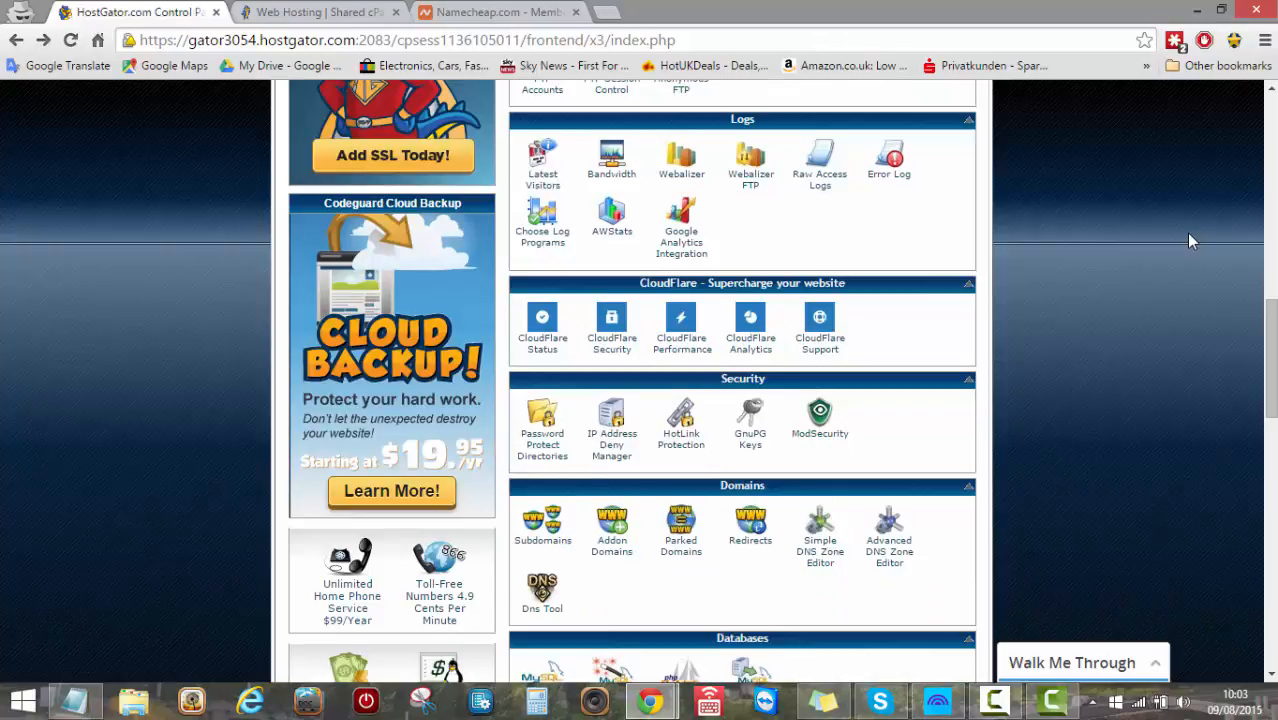
scroll(1188, 240, down, 3)
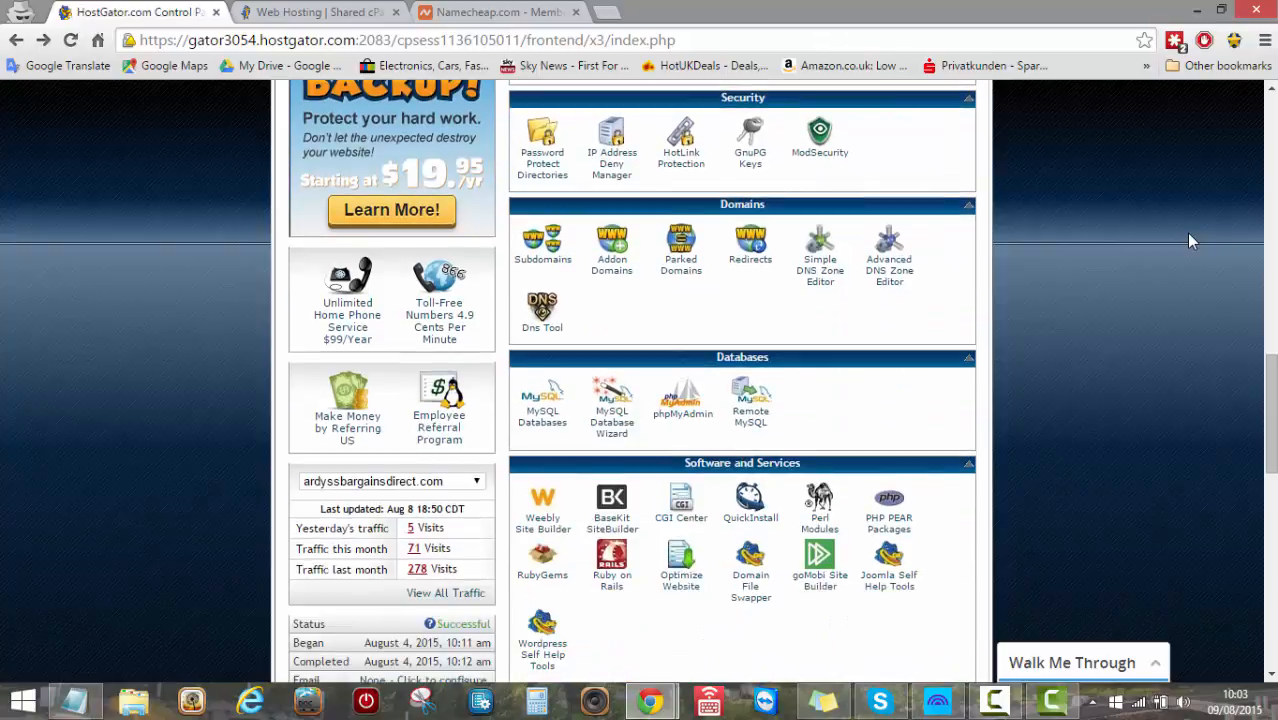
scroll(1188, 240, up, 4)
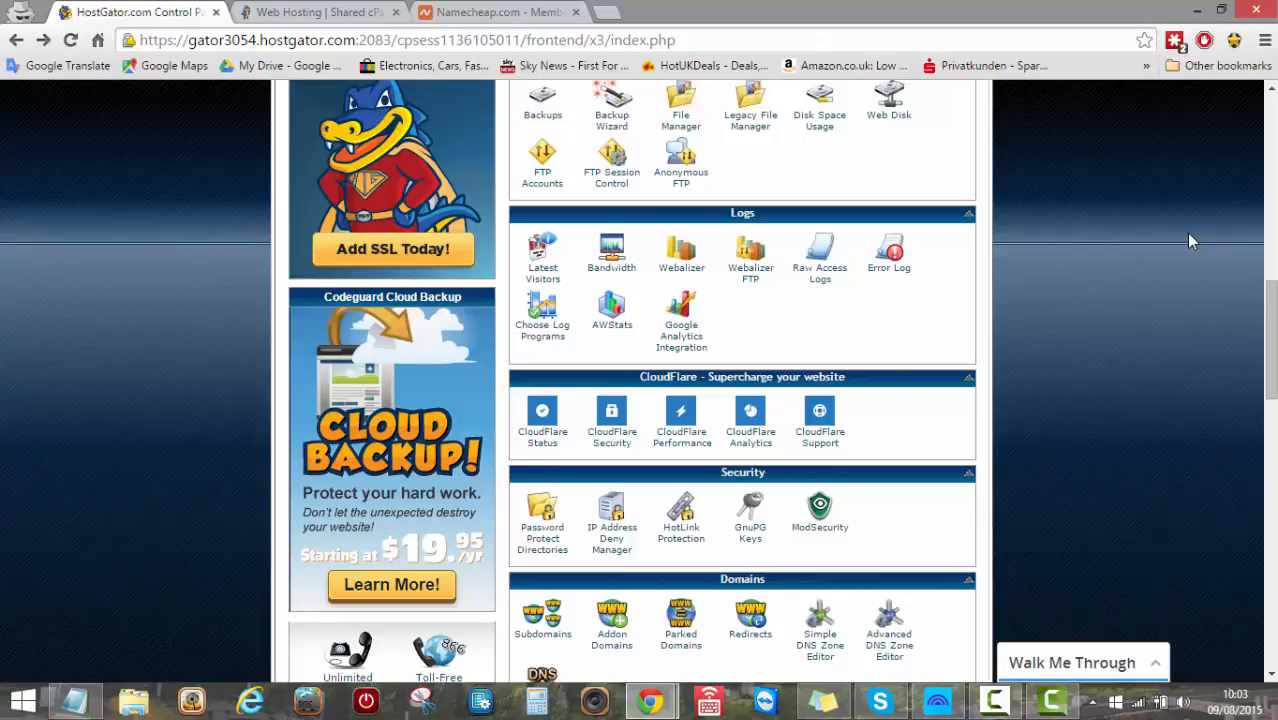
scroll(1209, 247, up, 3)
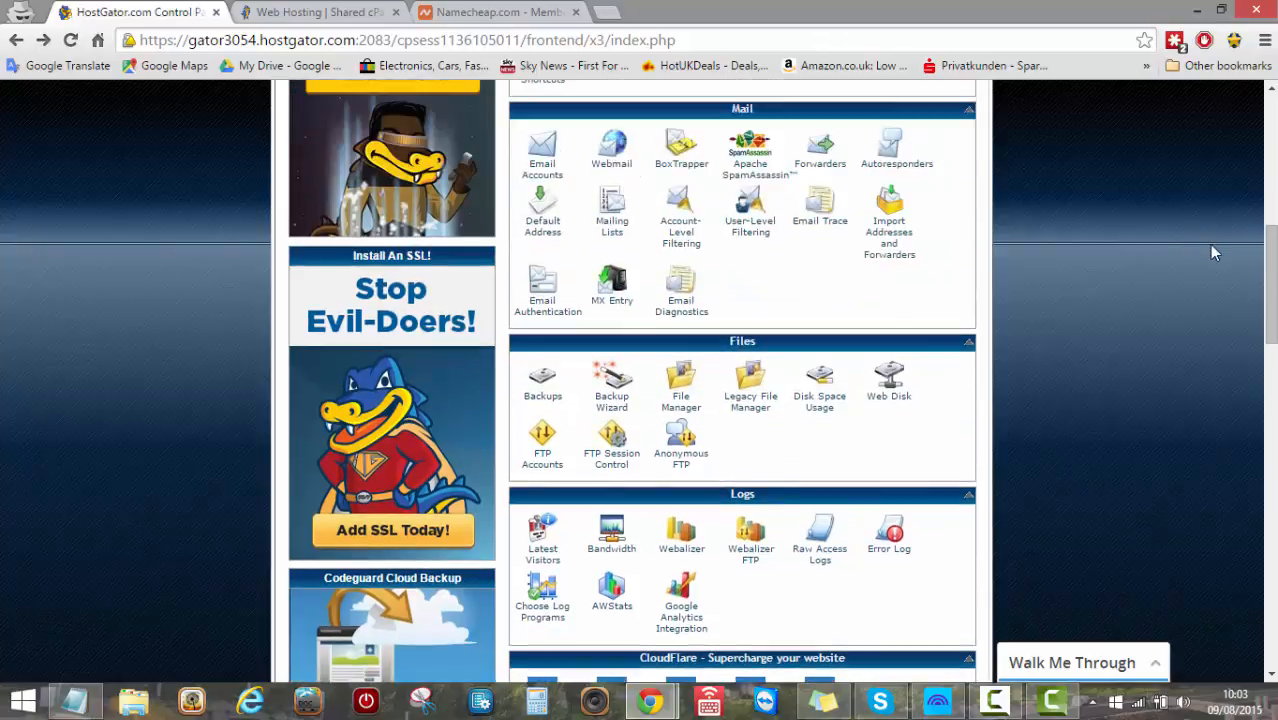
scroll(1211, 253, up, 4)
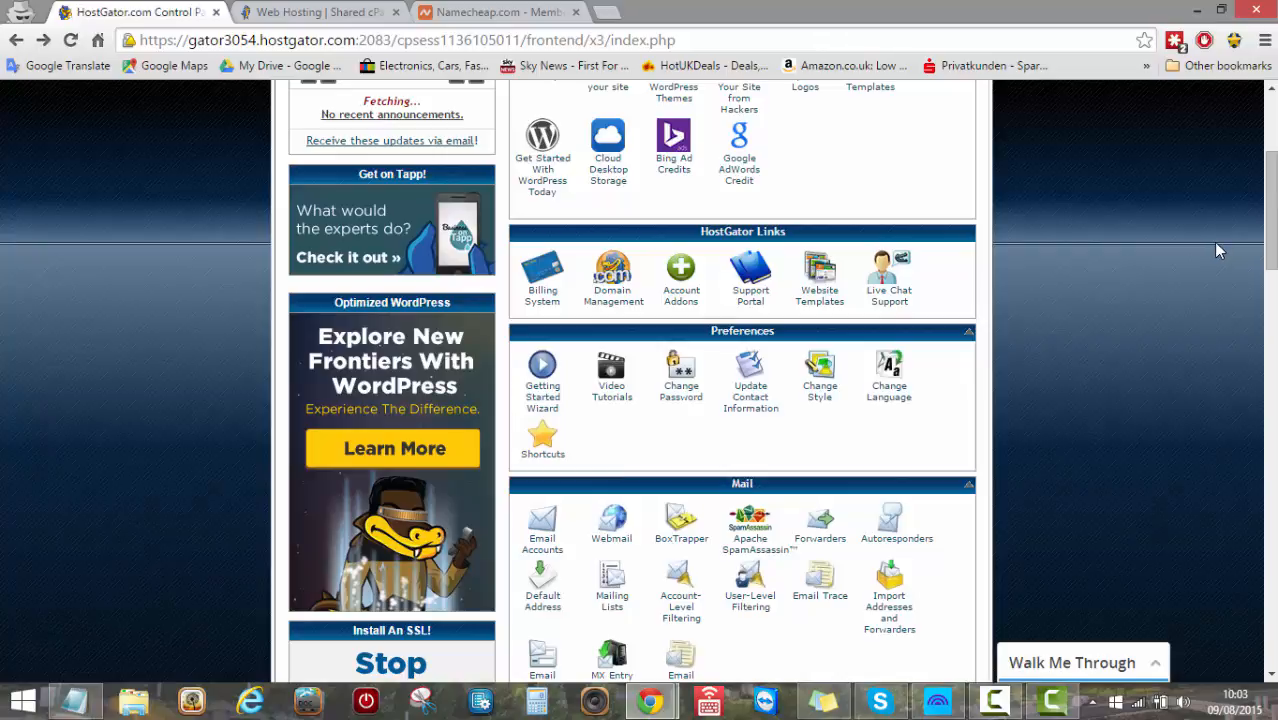
scroll(1184, 250, down, 3)
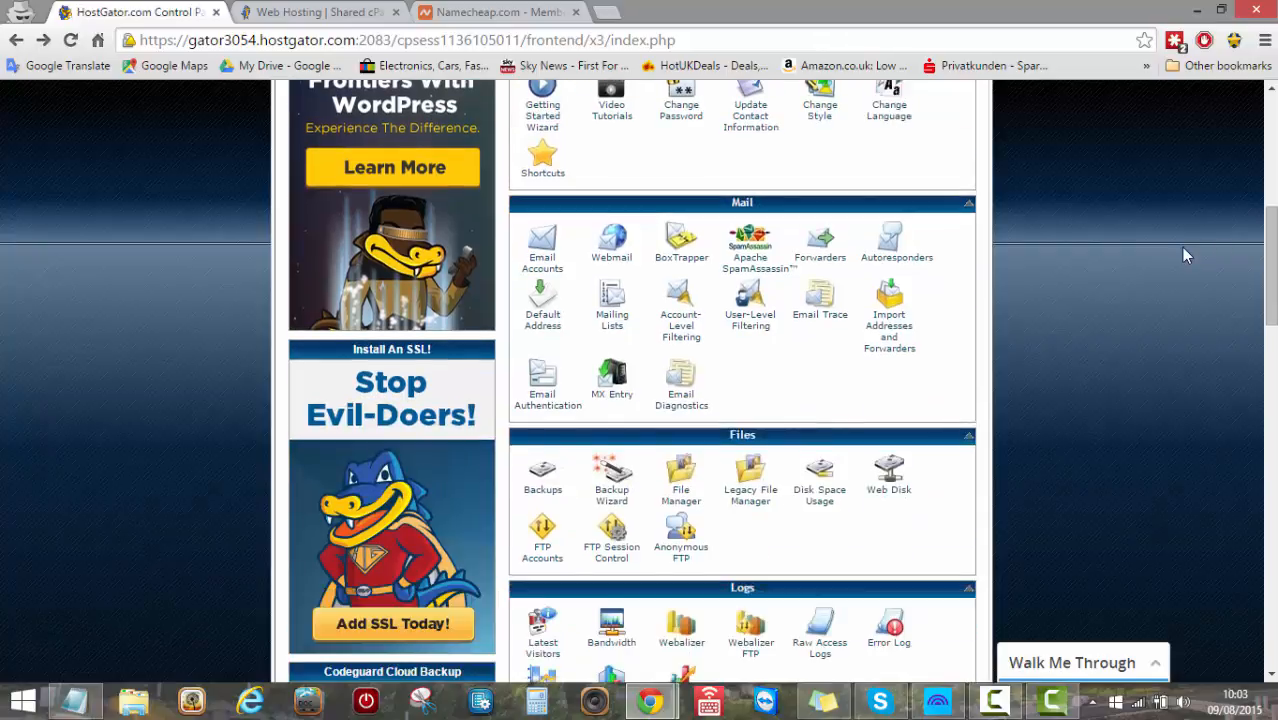
scroll(1184, 256, down, 1)
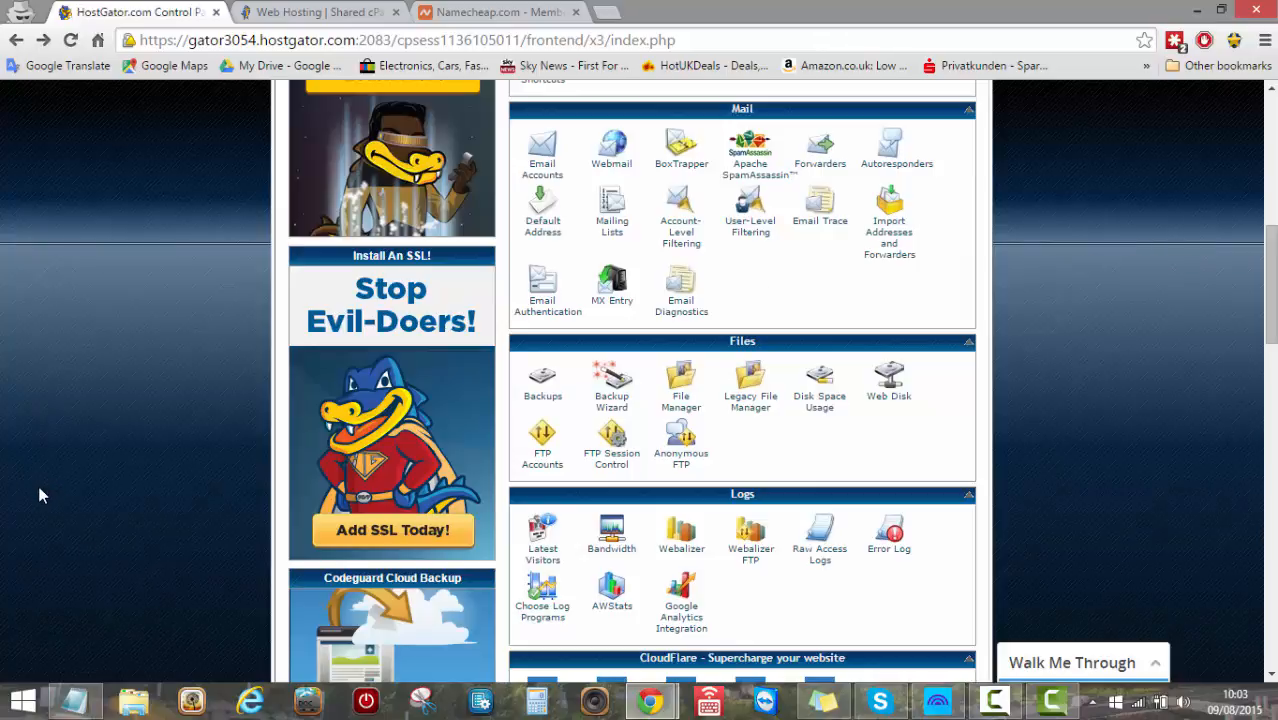
In the Notepad notes, add a "Username Admin" line and a "Password" line below the Server IP entry.
click(75, 700)
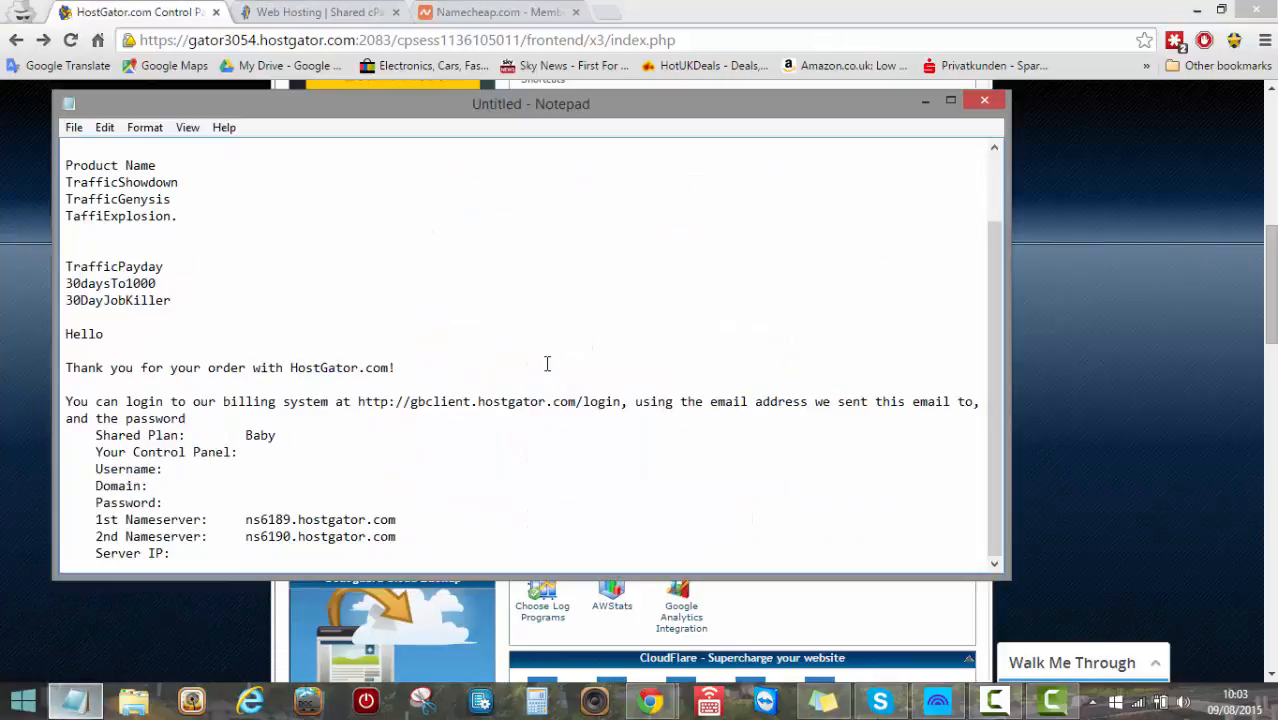
click(332, 558)
key(Return)
key(Return)
key(Return)
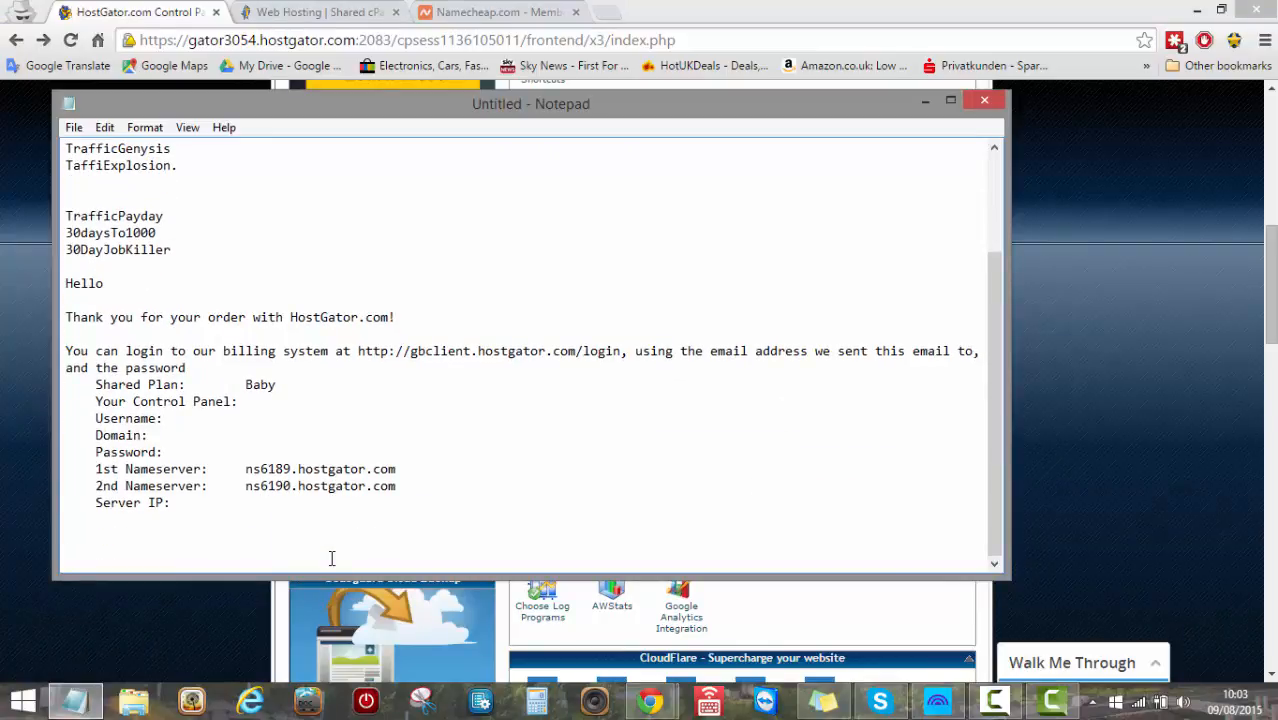
text(Uaername)
key(Return)
text(Admin)
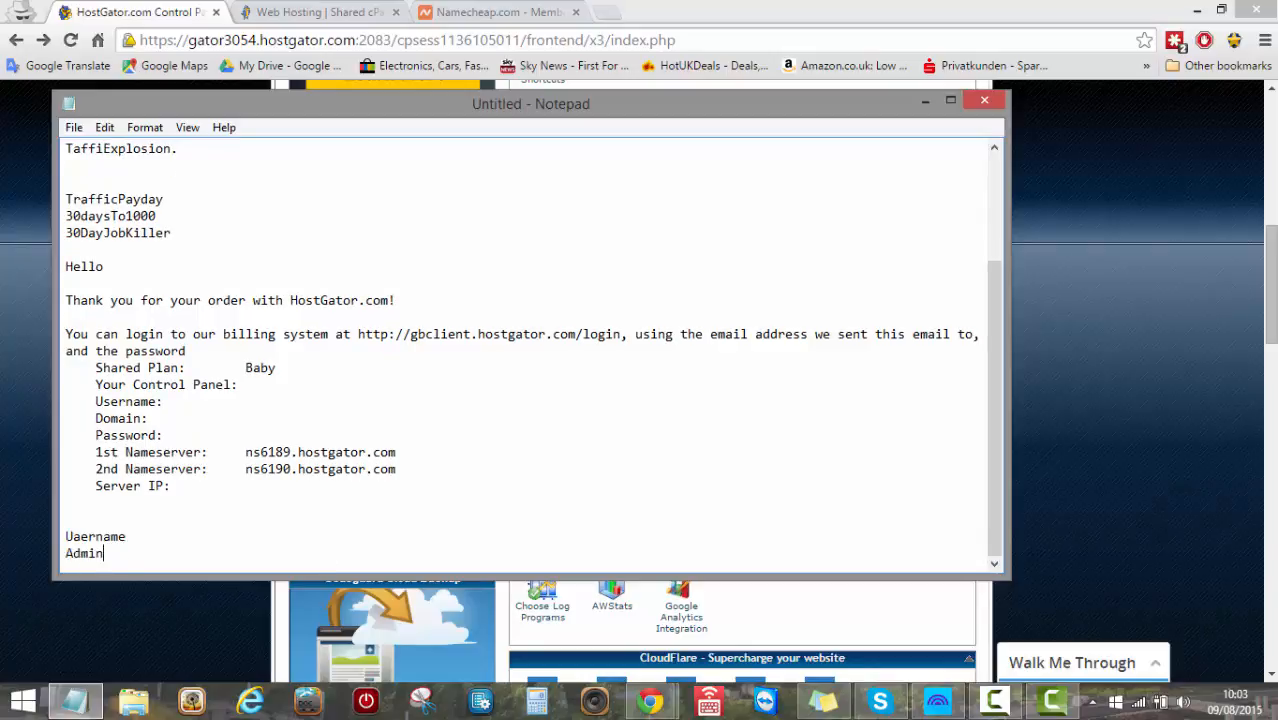
click(154, 533)
text(Admin)
drag(107, 553, 66, 553)
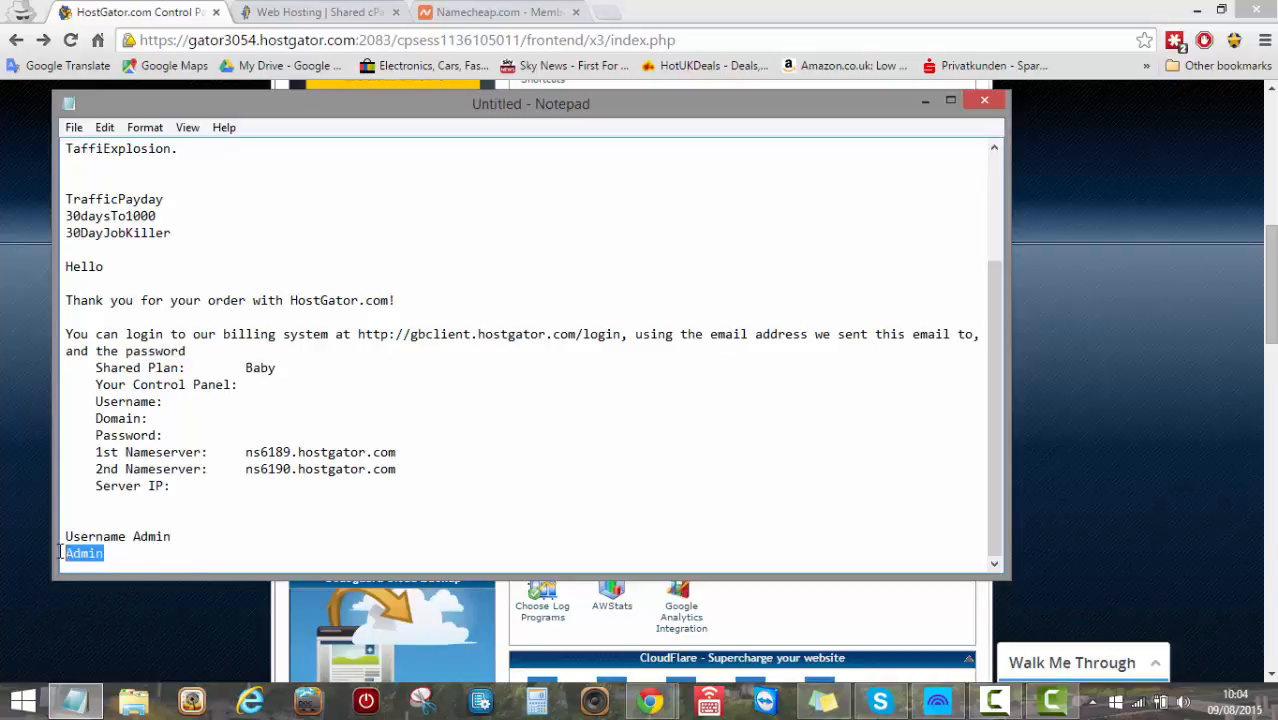
text(Password)
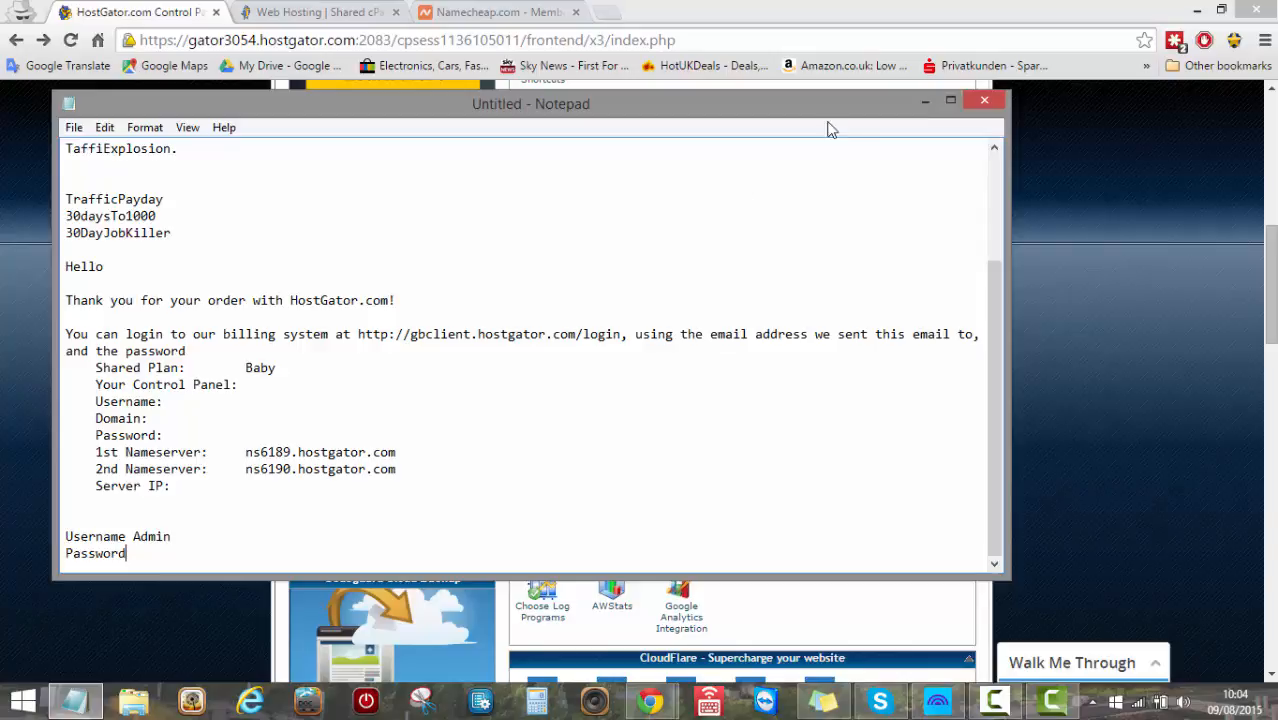
Return to the HostGator control panel in the browser and open QuickInstall from the Software and Services section.
click(926, 100)
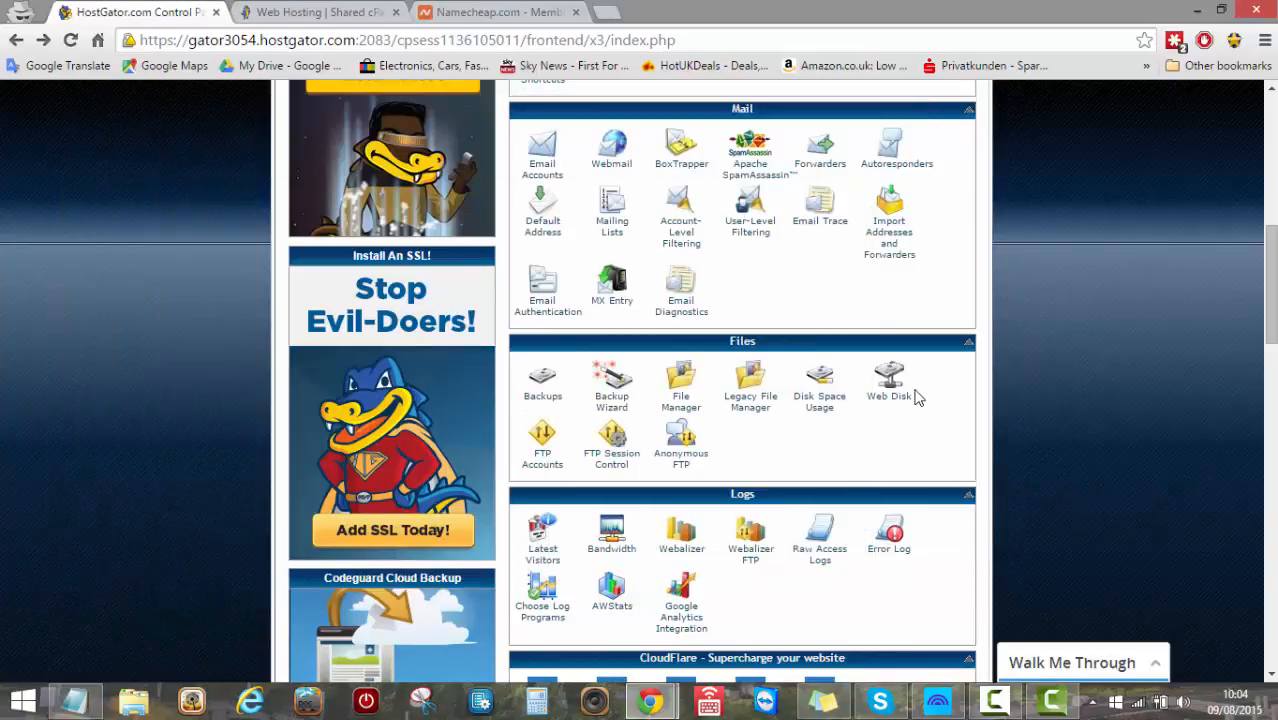
scroll(917, 397, down, 2)
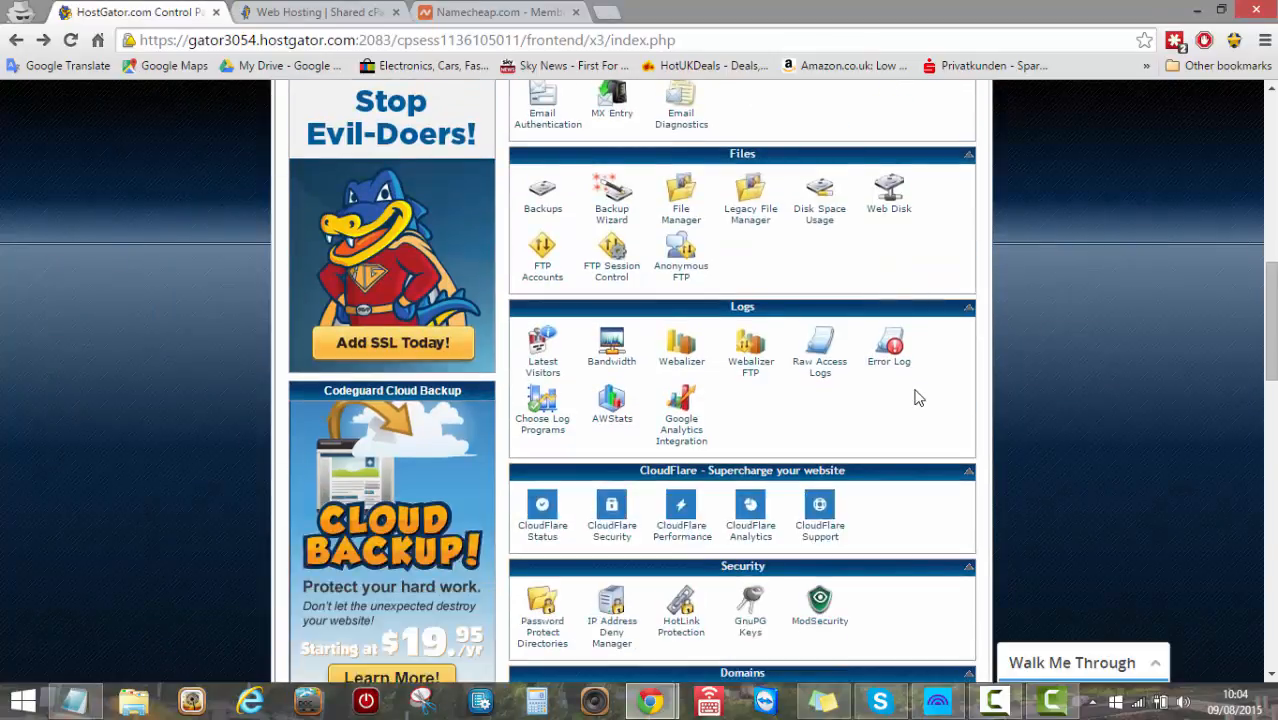
scroll(917, 397, down, 1)
scroll(917, 397, down, 1)
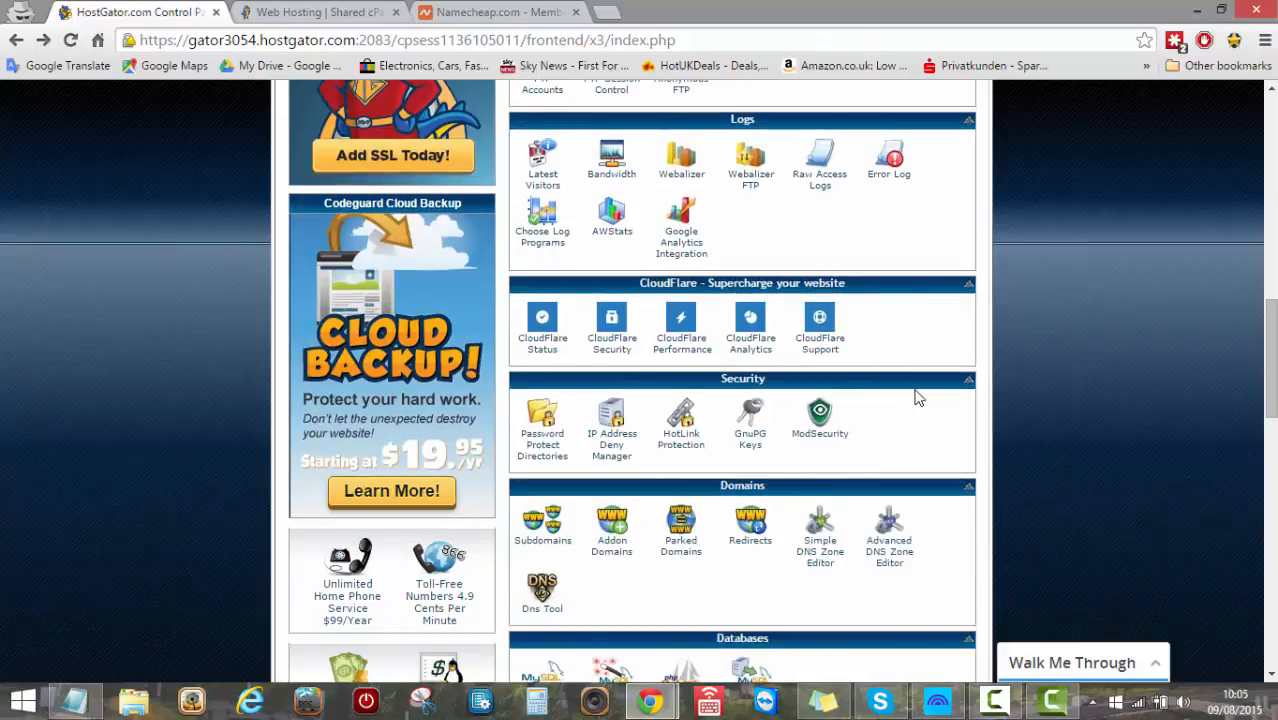
scroll(917, 397, down, 2)
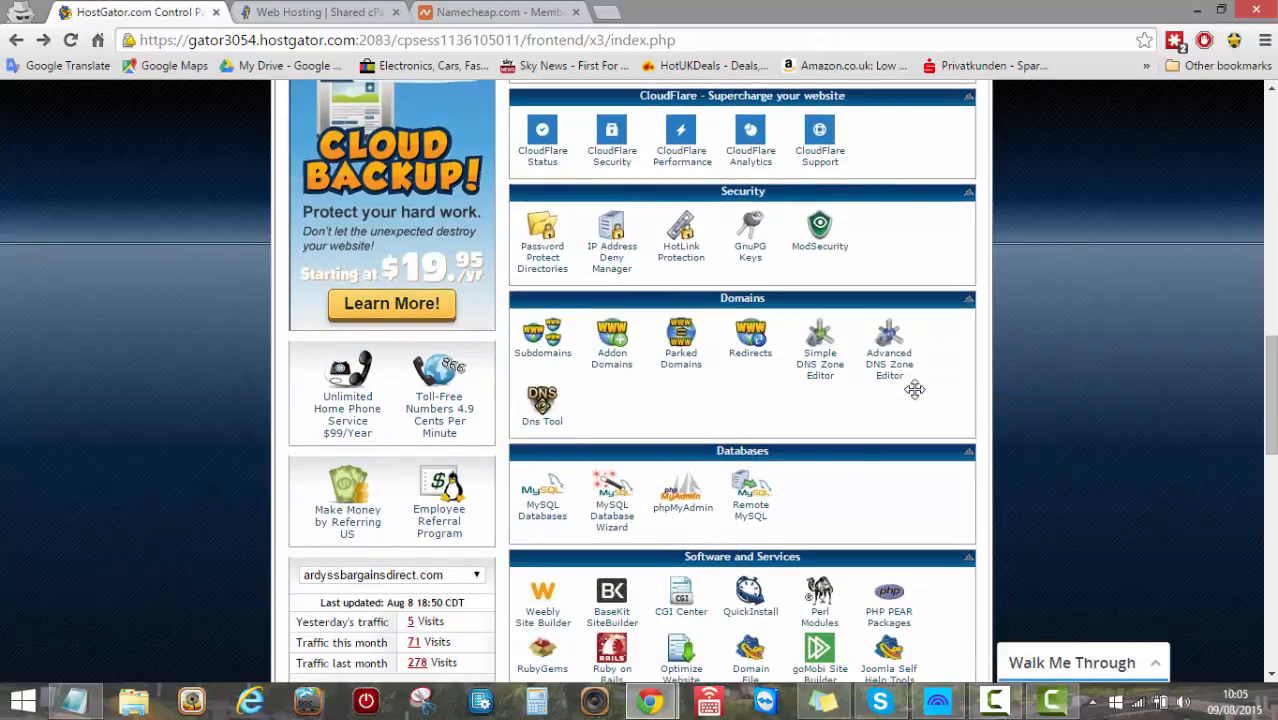
click(760, 615)
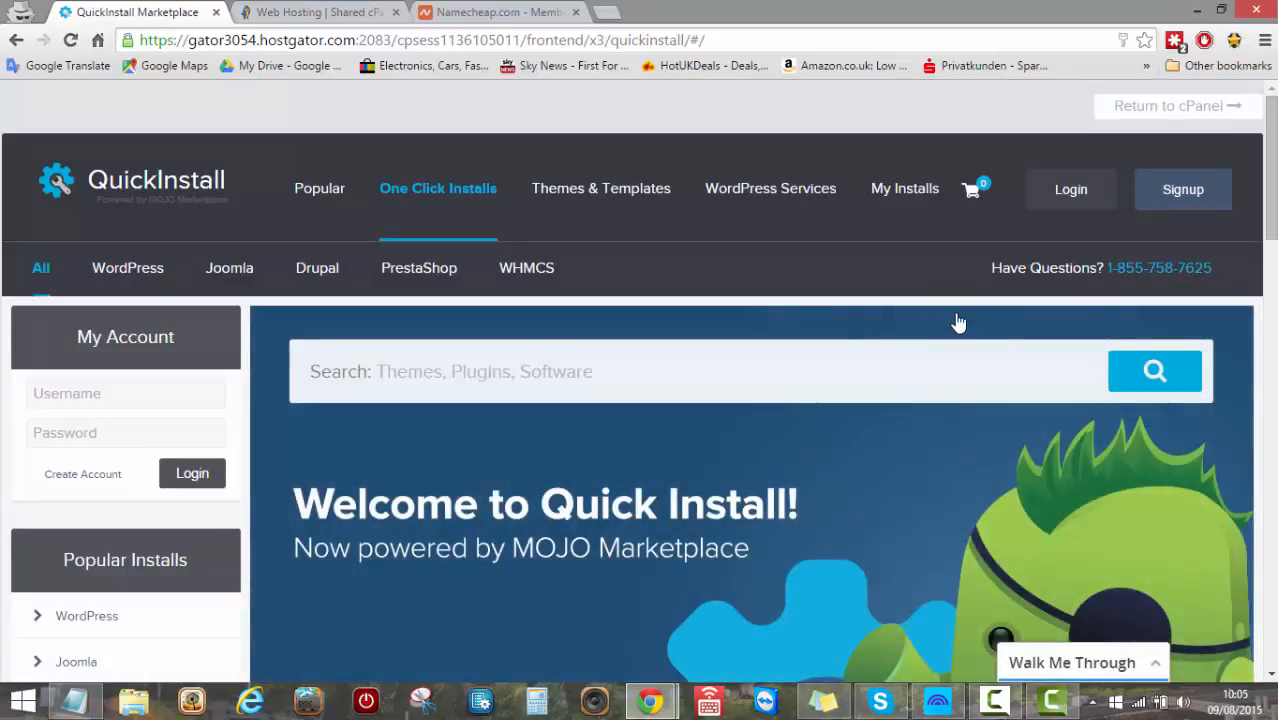
Open the WordPress page from QuickInstall's popular installs.
scroll(955, 322, down, 1)
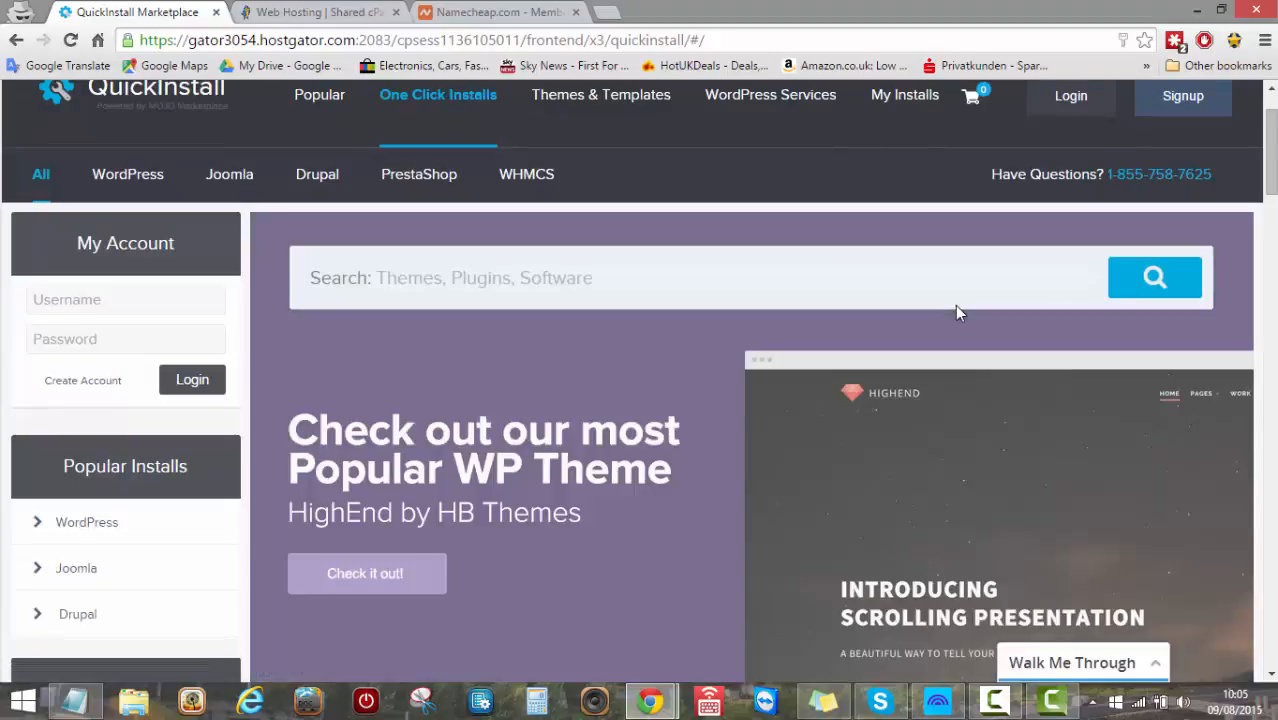
scroll(955, 305, down, 1)
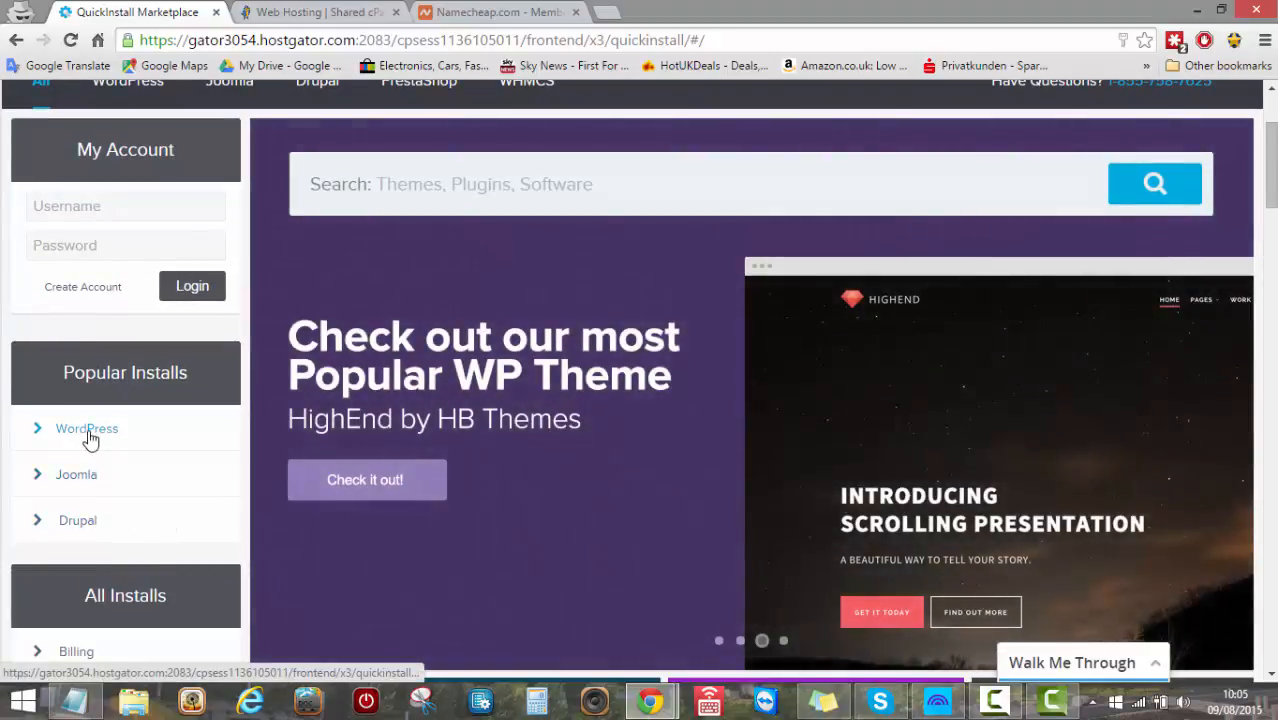
click(88, 430)
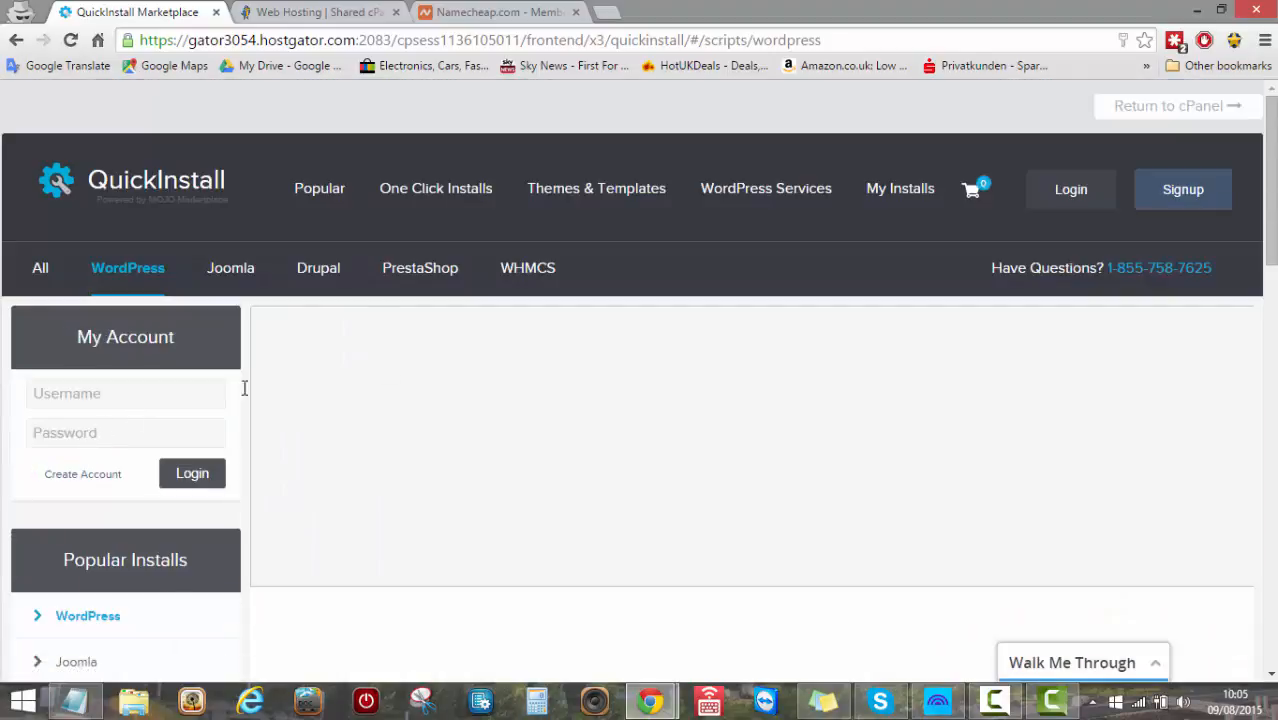
Compare the free and premium WordPress options and open the installation form for the free one.
scroll(620, 366, down, 5)
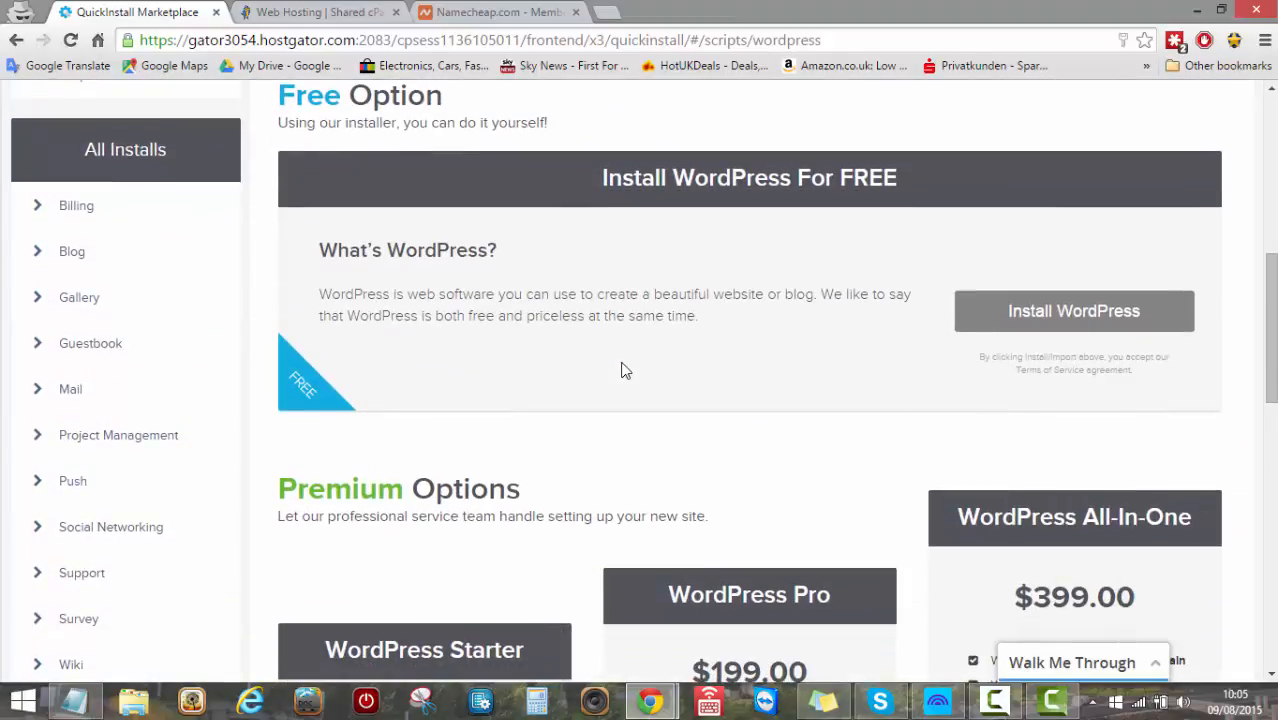
scroll(621, 371, down, 1)
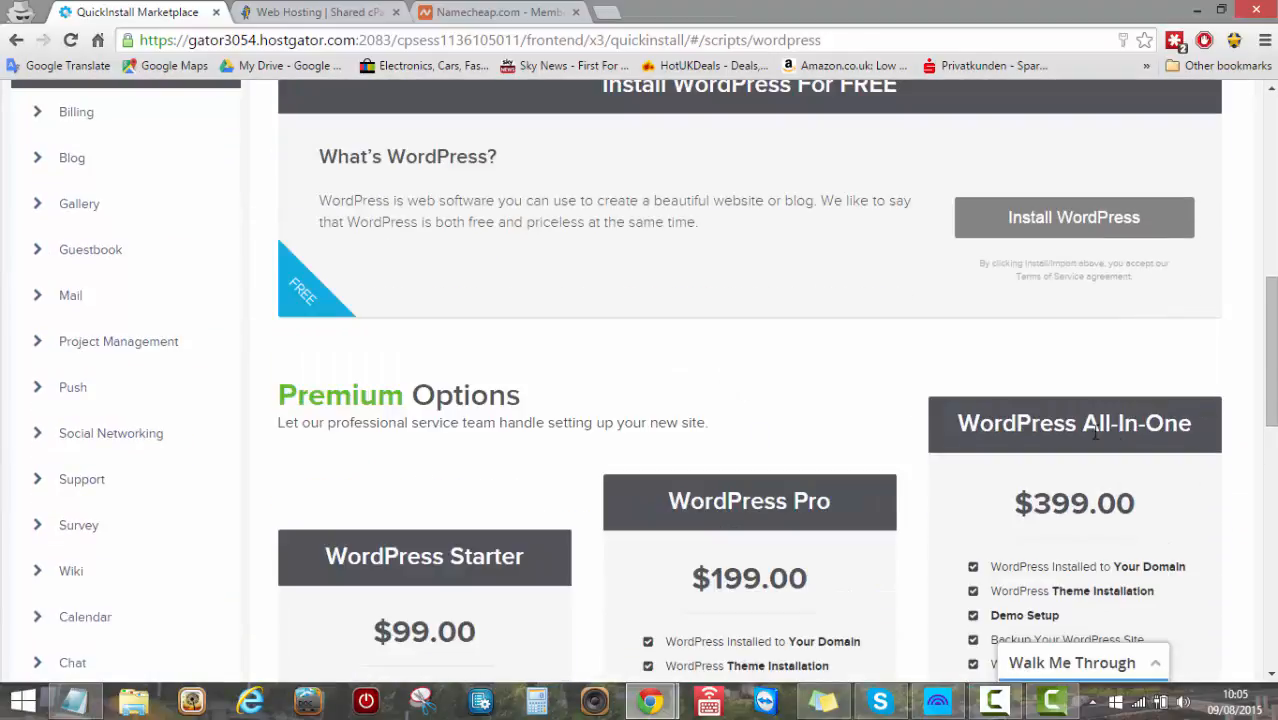
scroll(713, 368, down, 2)
scroll(713, 372, down, 1)
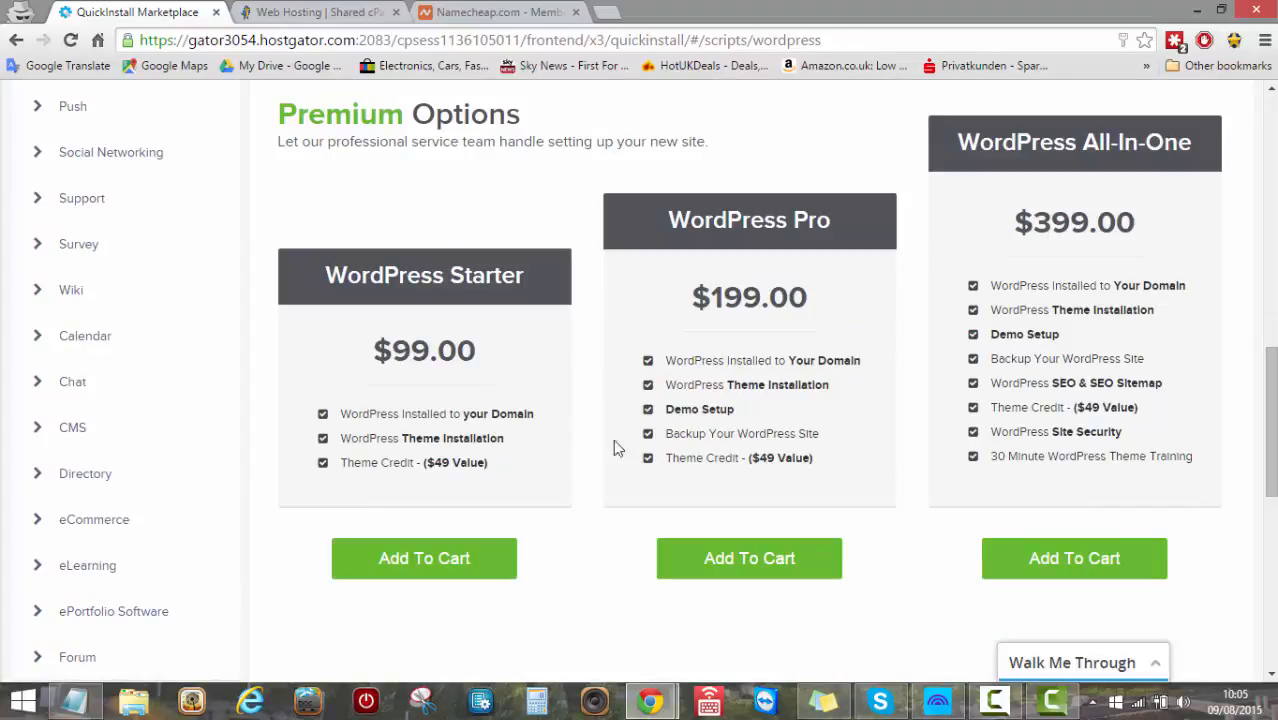
scroll(575, 400, up, 1)
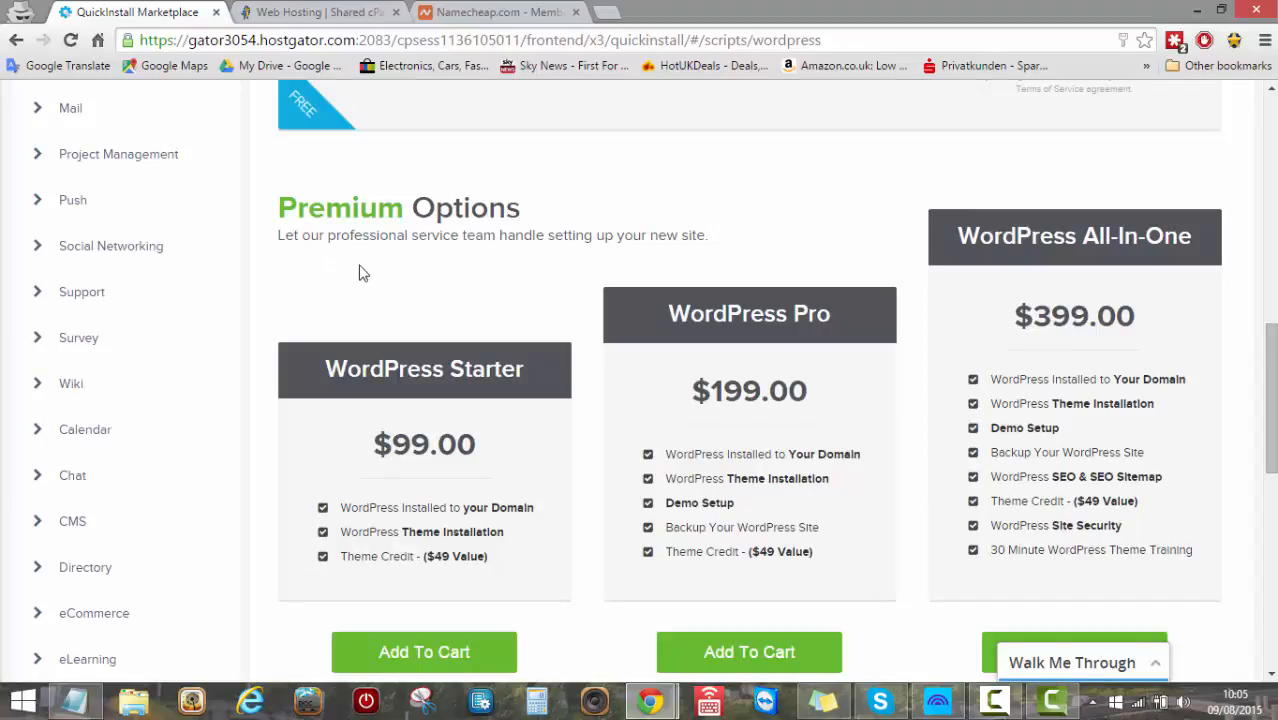
scroll(710, 342, up, 3)
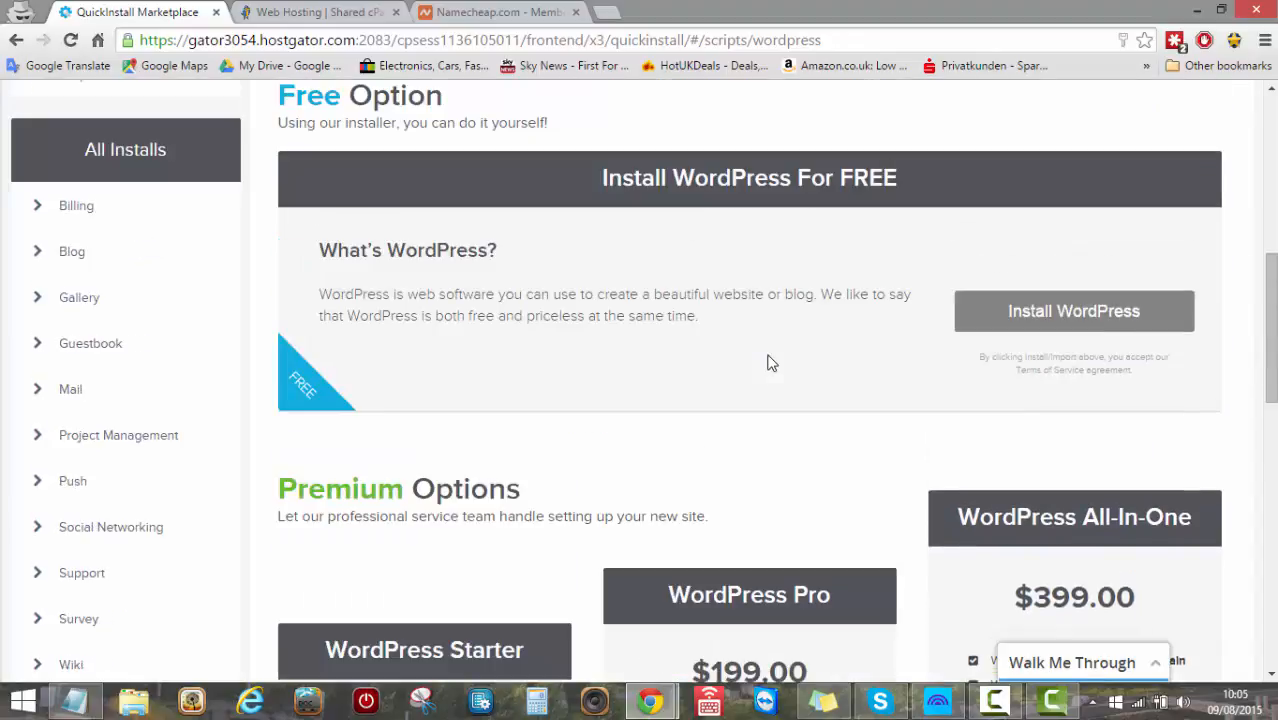
scroll(770, 363, up, 2)
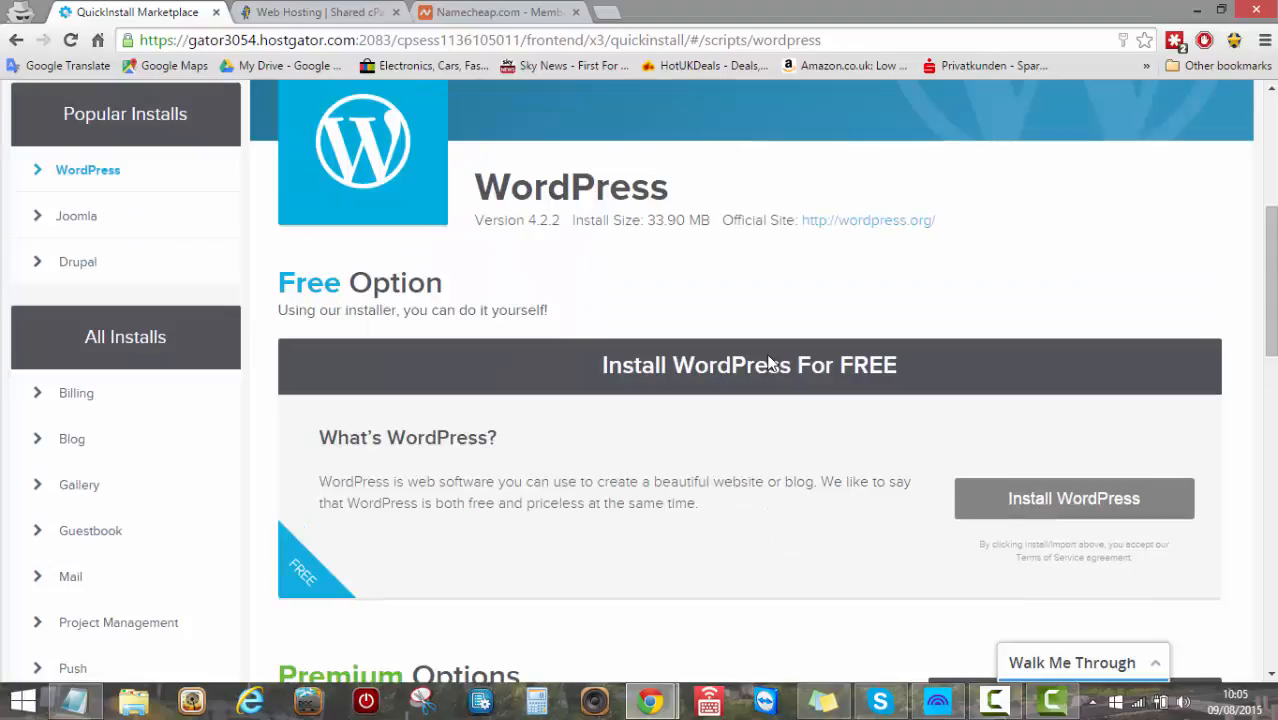
click(1073, 500)
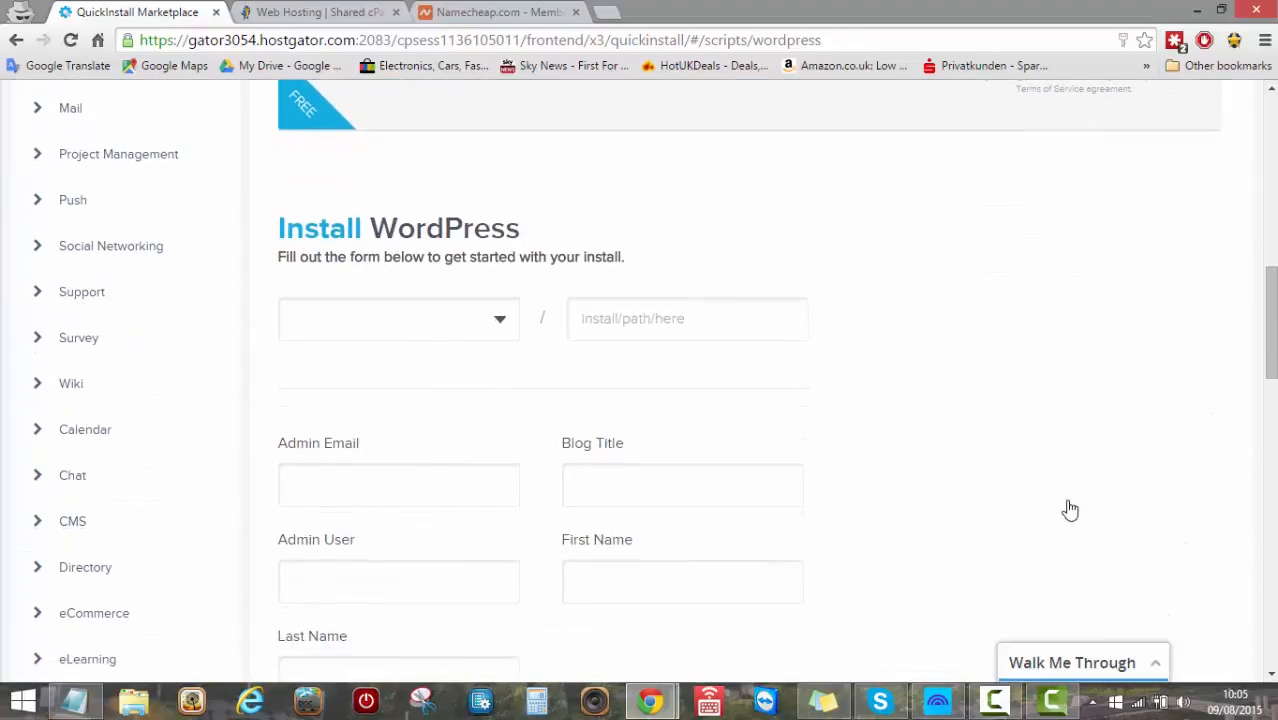
Review the WordPress install form's domain, install path, admin, blog title and name fields.
scroll(1070, 510, down, 1)
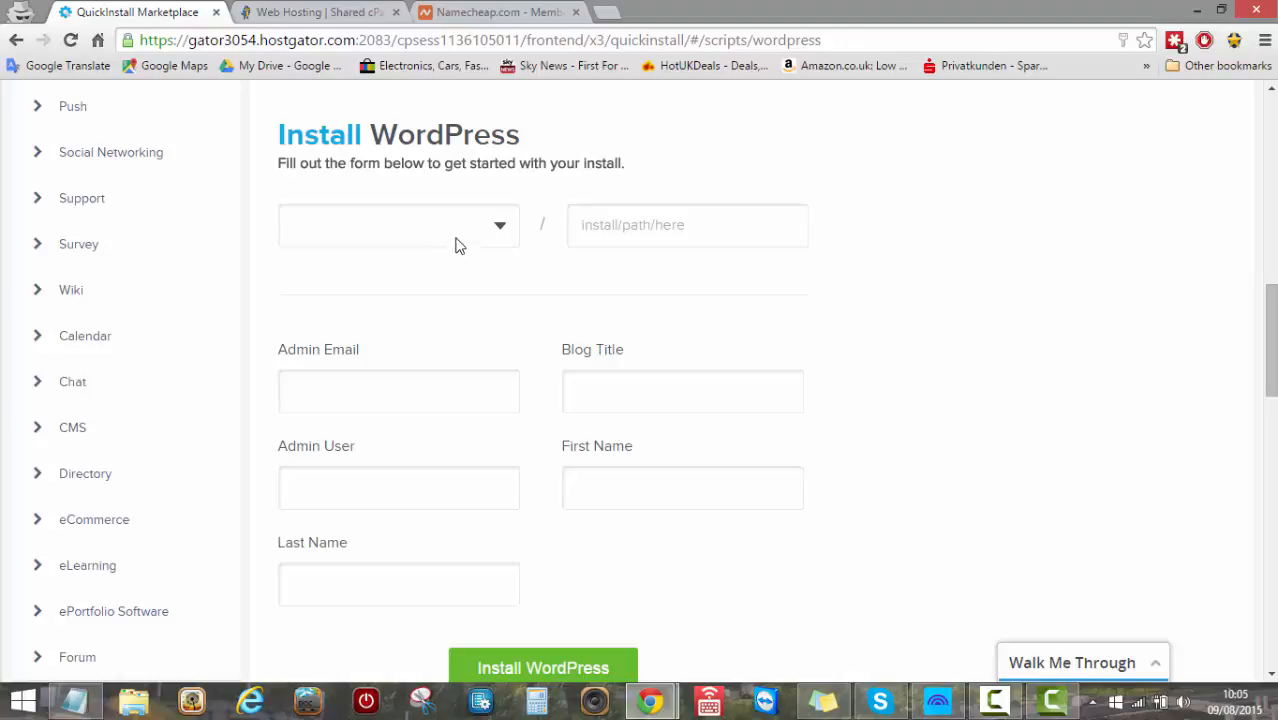
scroll(463, 262, down, 1)
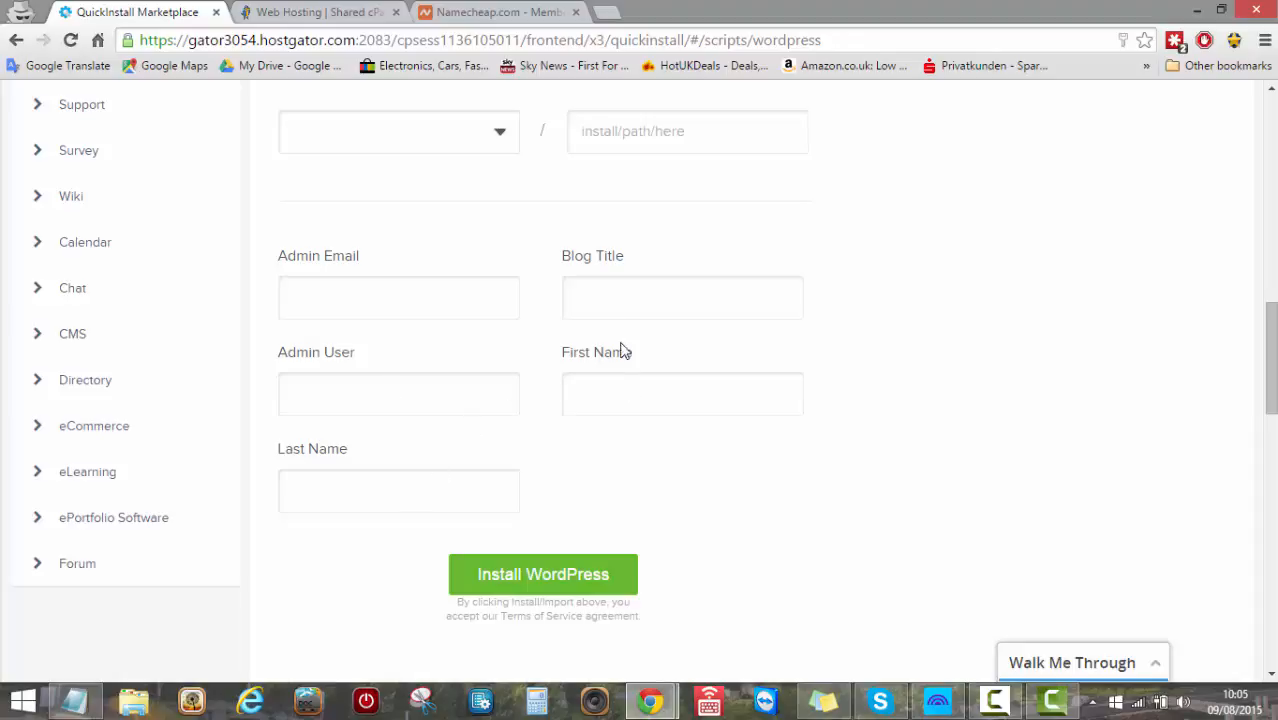
scroll(449, 314, up, 1)
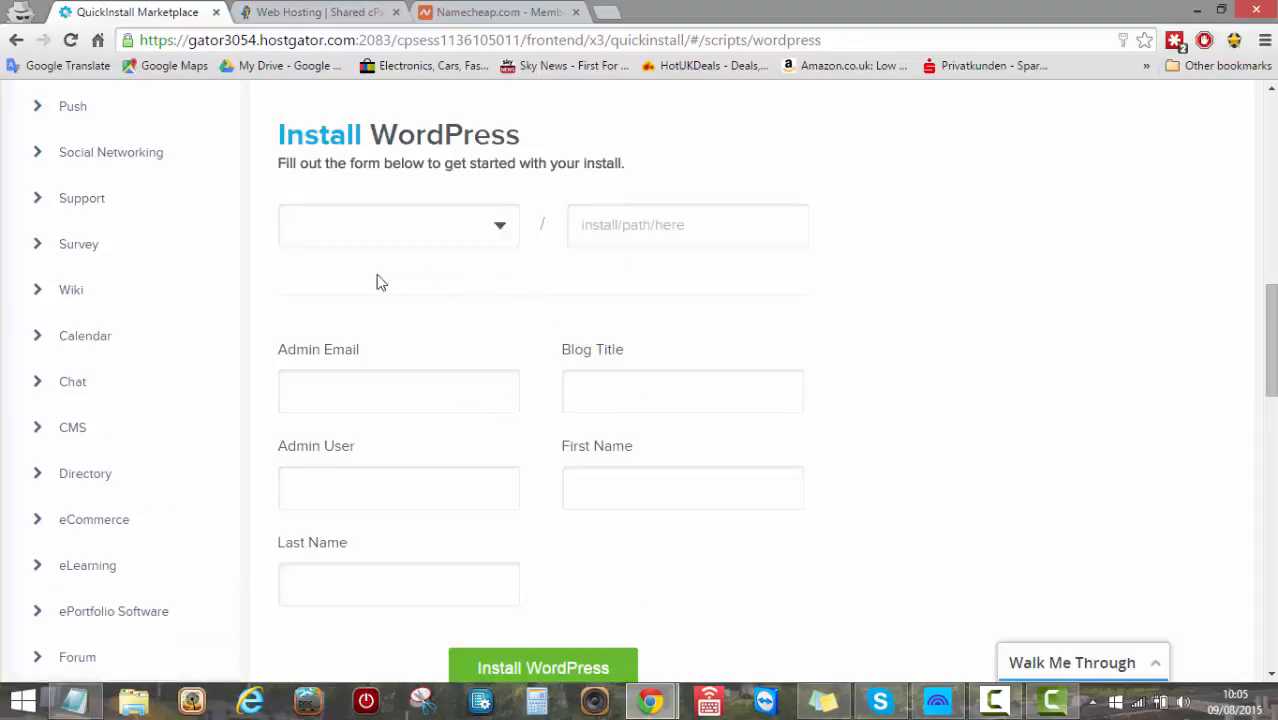
scroll(484, 245, down, 1)
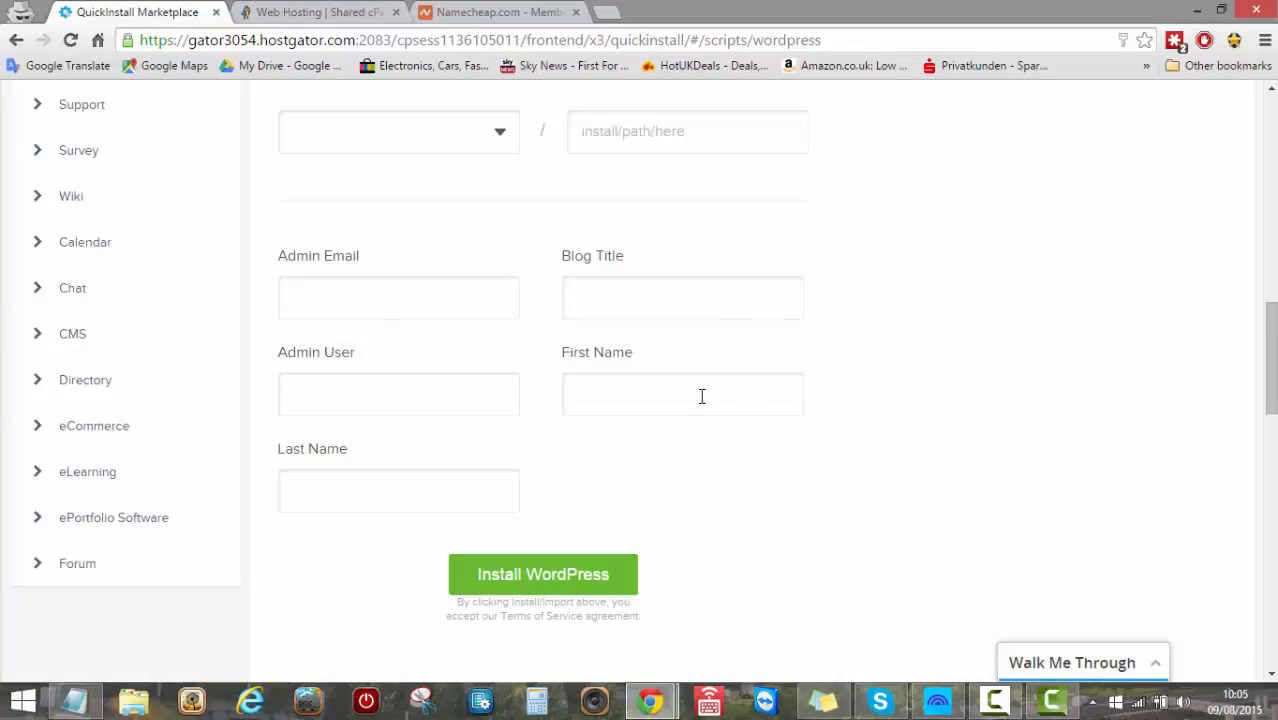
scroll(660, 380, up, 1)
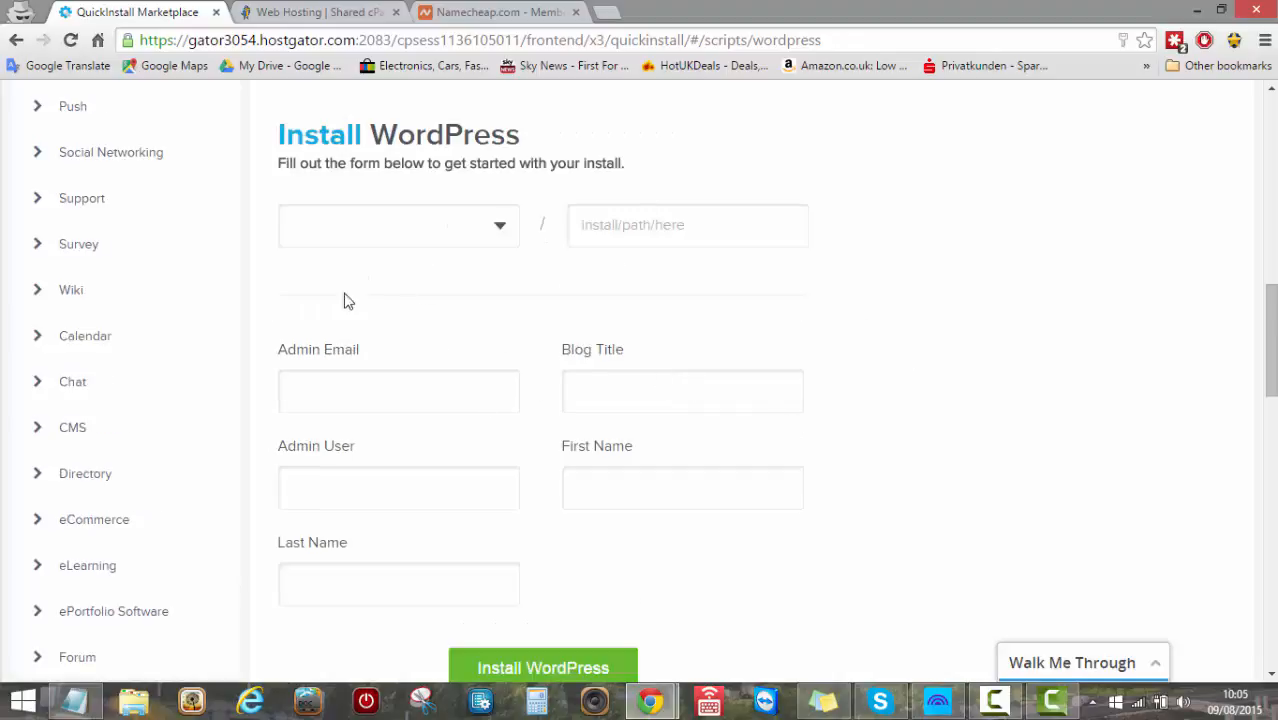
scroll(781, 276, down, 1)
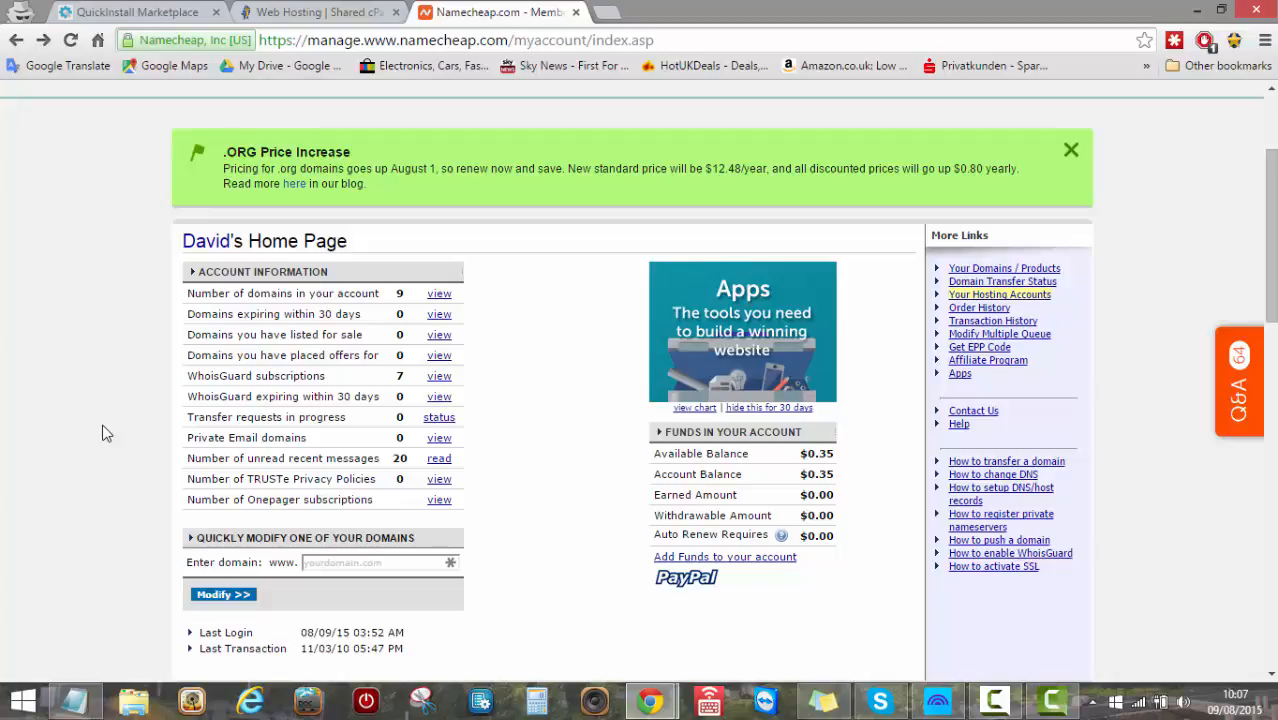
View the domains in the Namecheap account and open the first listed domain for modification.
click(438, 296)
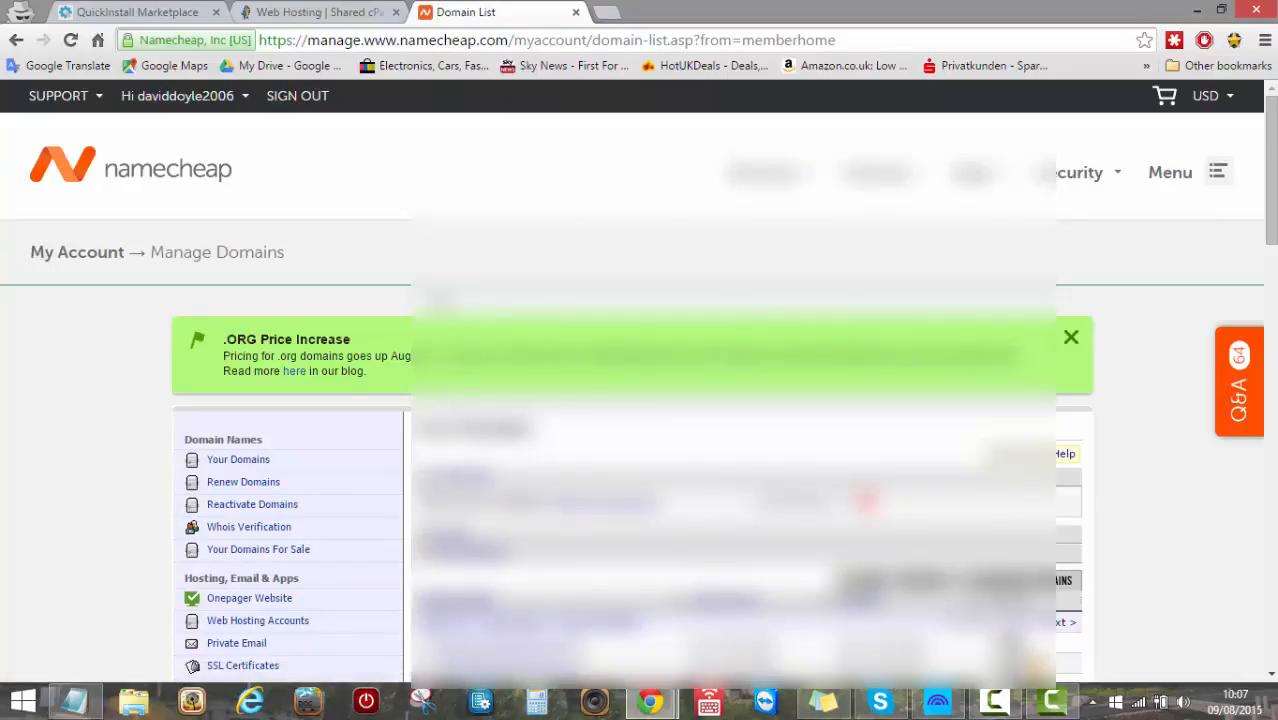
scroll(440, 300, down, 3)
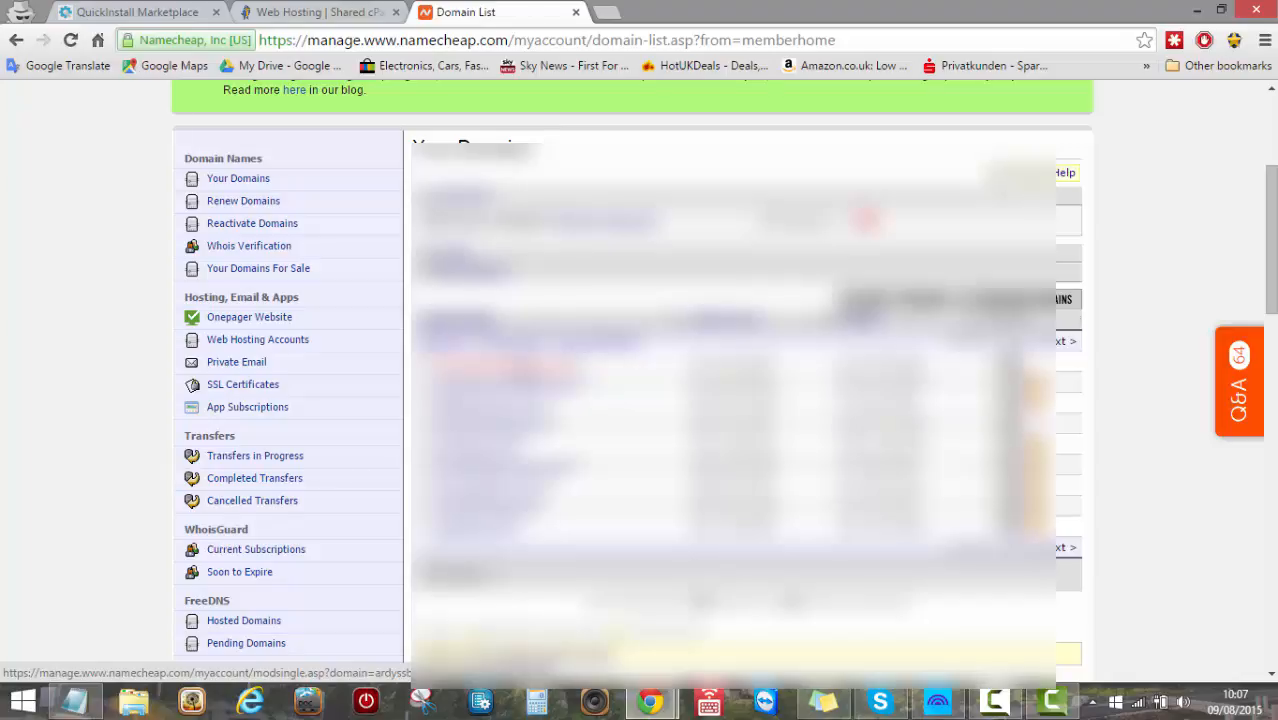
click(530, 368)
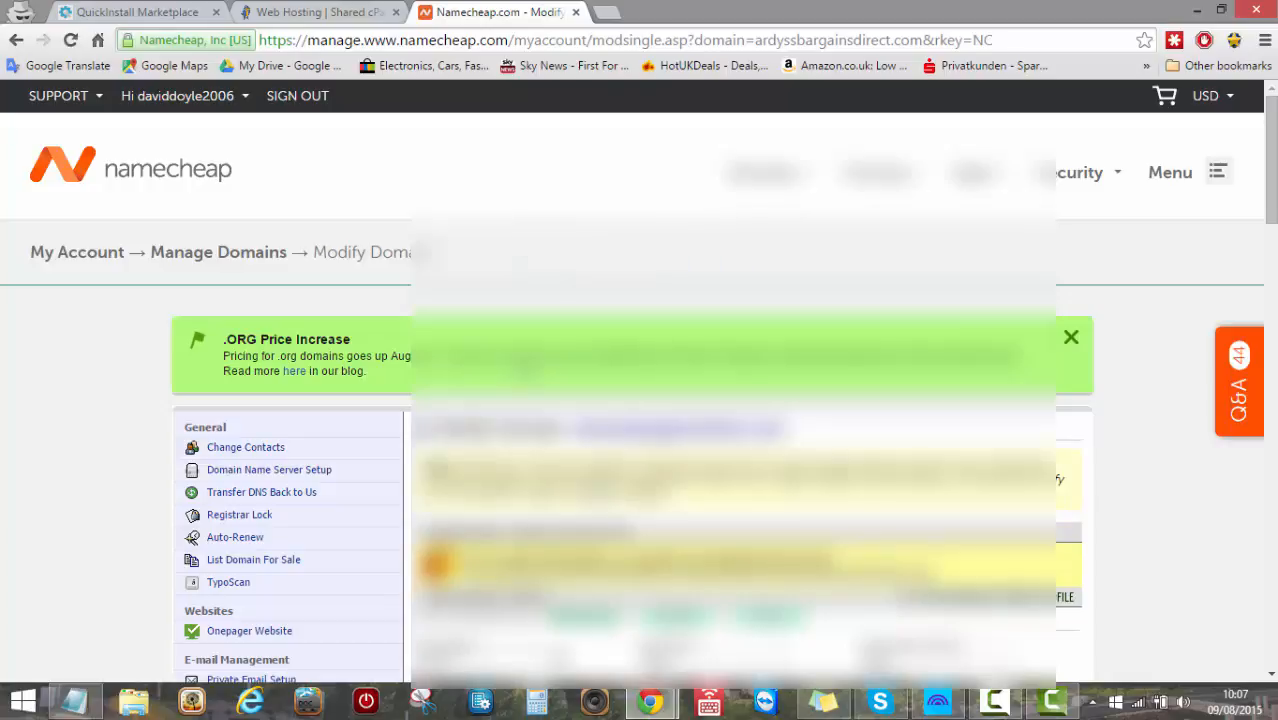
Open the Domain Name Server Setup page for the selected domain and bring its nameserver fields into view.
scroll(640, 400, down, 2)
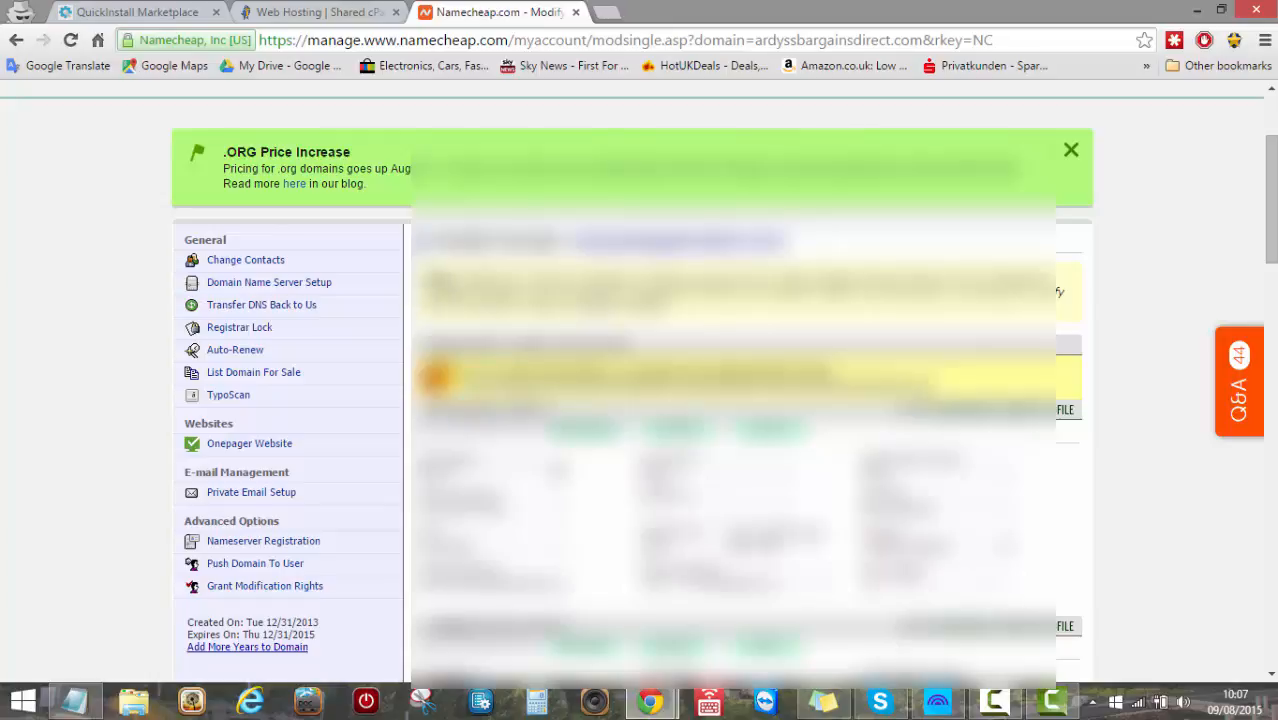
click(328, 284)
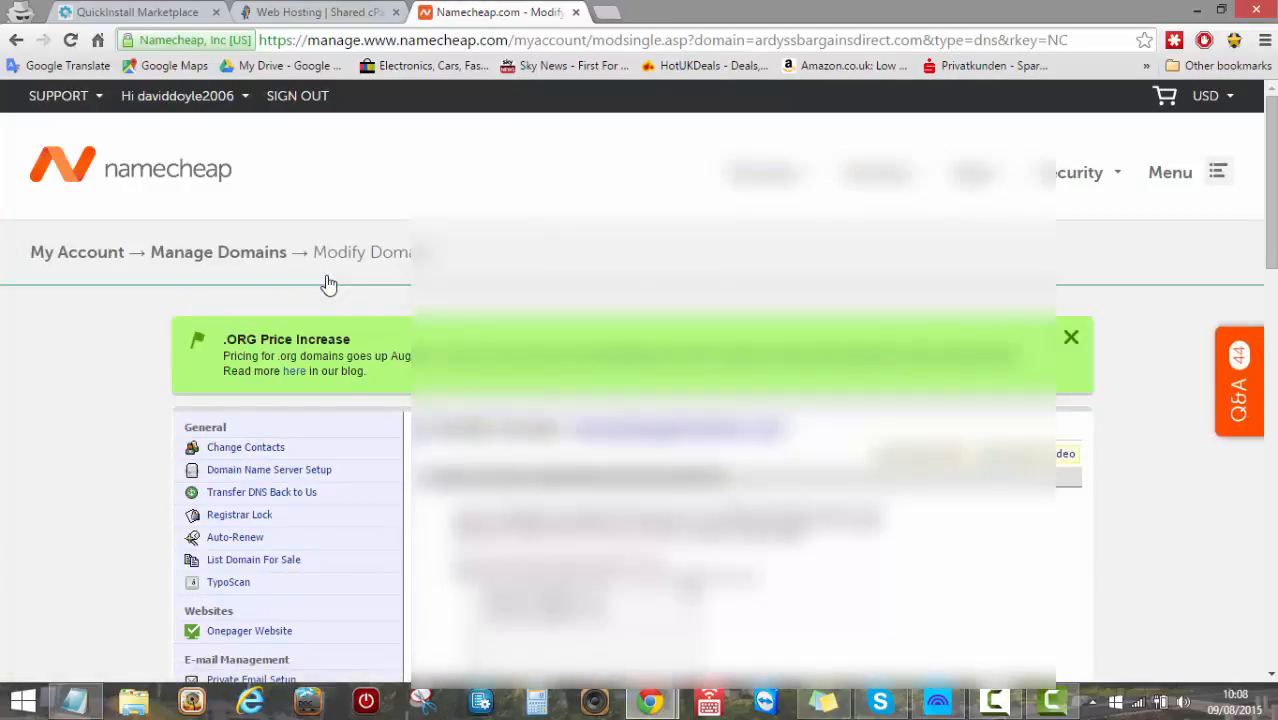
scroll(328, 284, down, 1)
scroll(326, 279, down, 1)
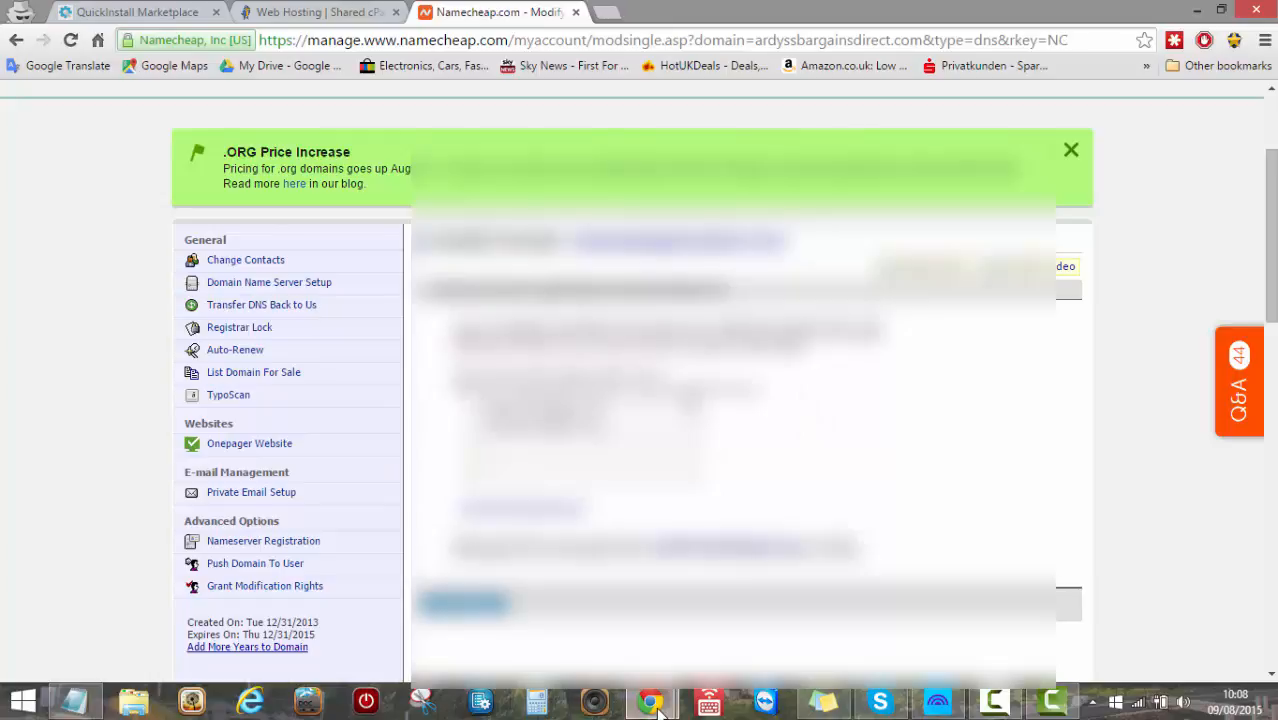
Check the two HostGator nameservers in the order details saved in Notepad, keep the unsaved note open and minimize it.
click(92, 706)
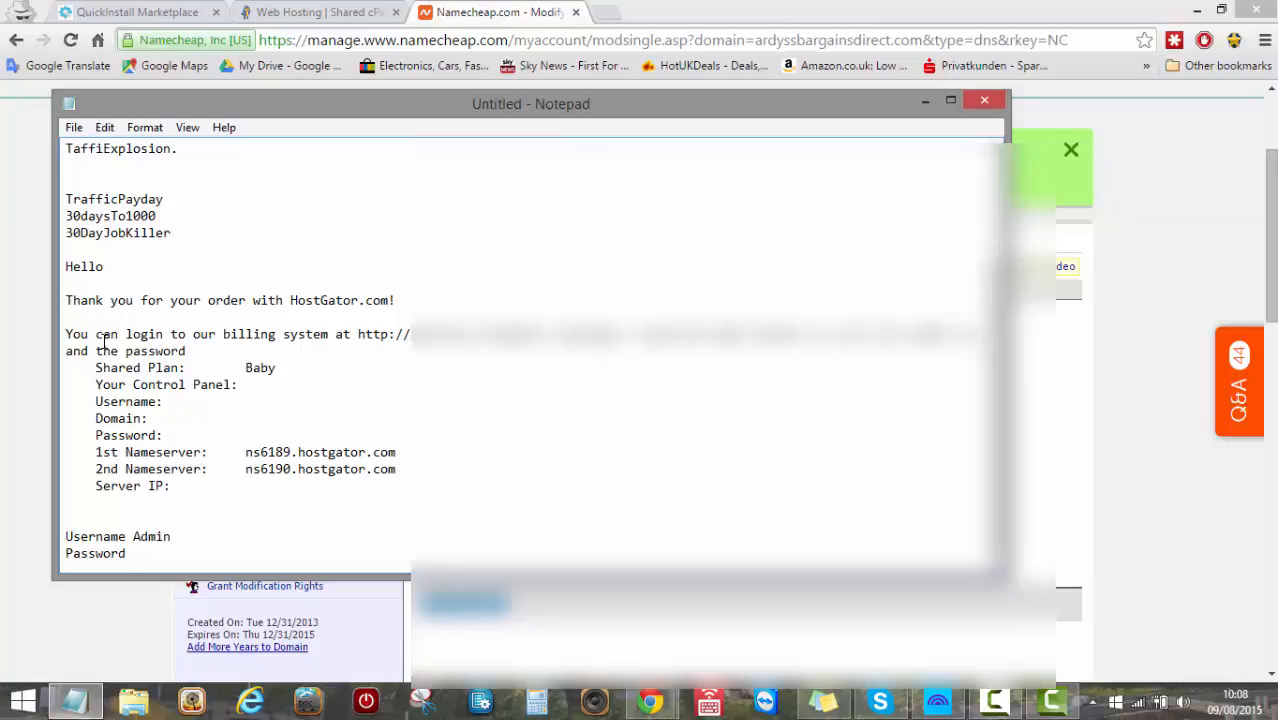
click(237, 387)
click(985, 102)
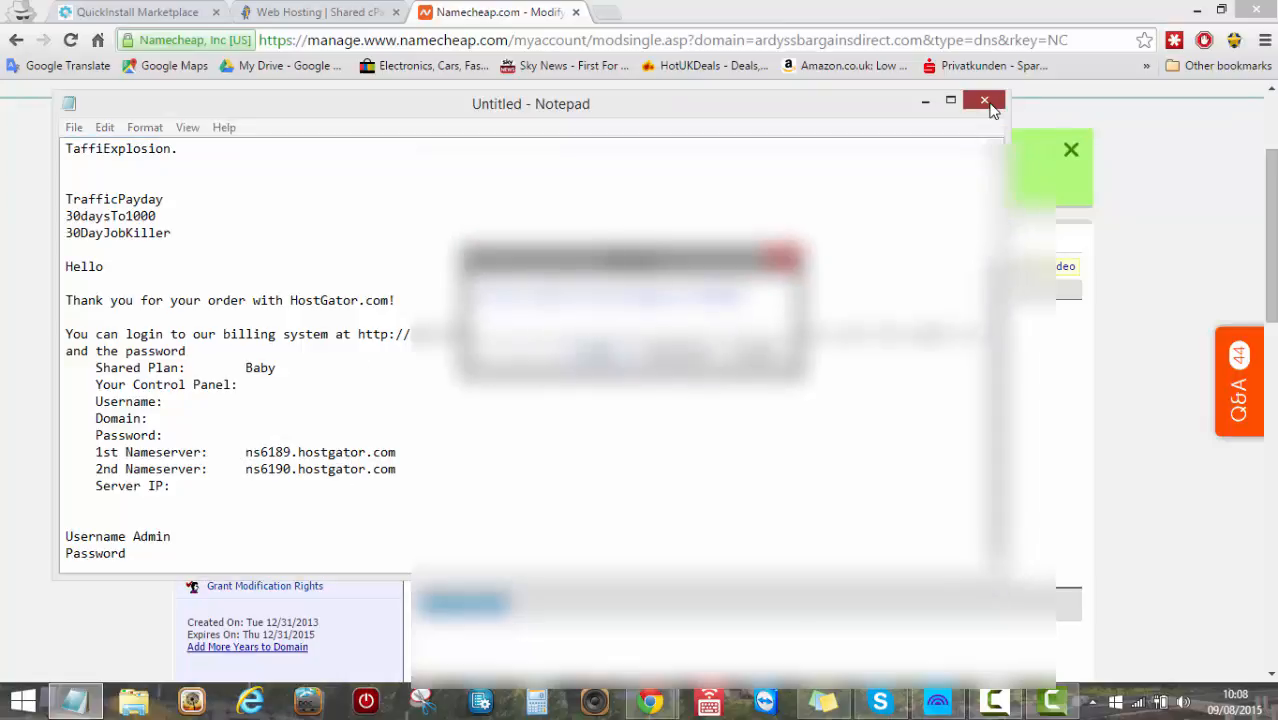
click(757, 352)
click(925, 103)
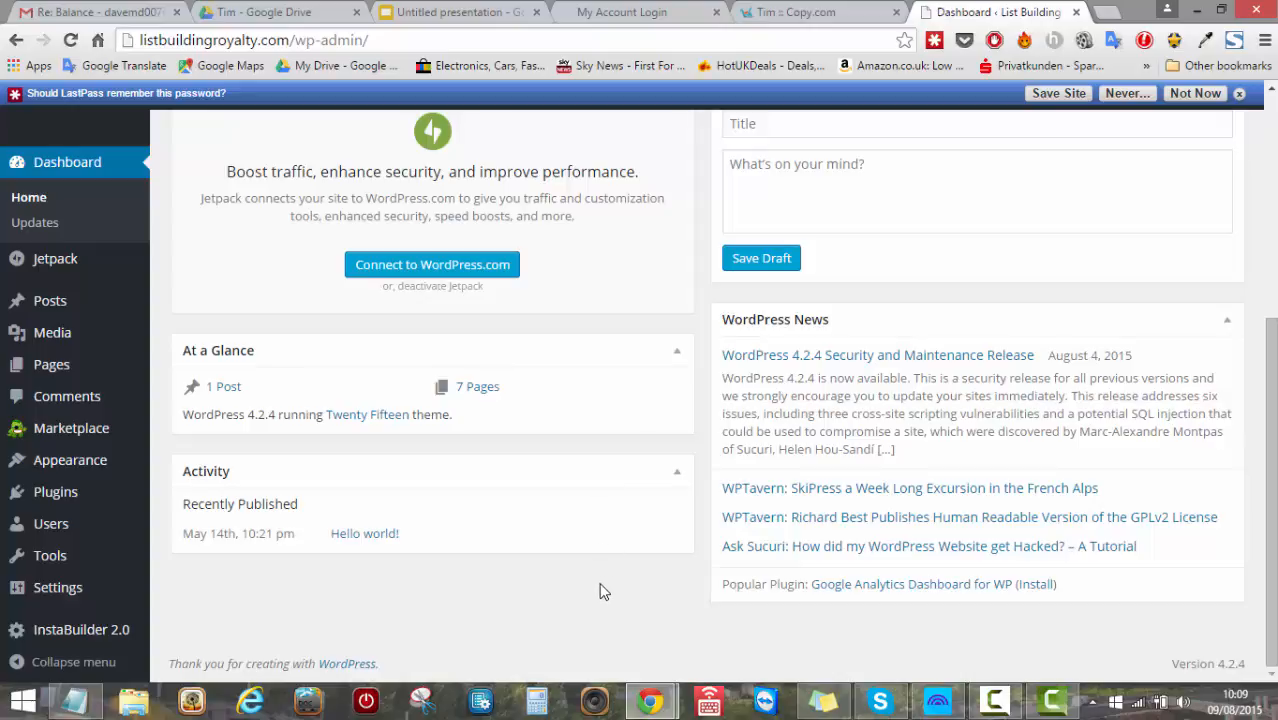
Open the Themes page of the WordPress site and look through the installed themes.
mouse_move(50, 455)
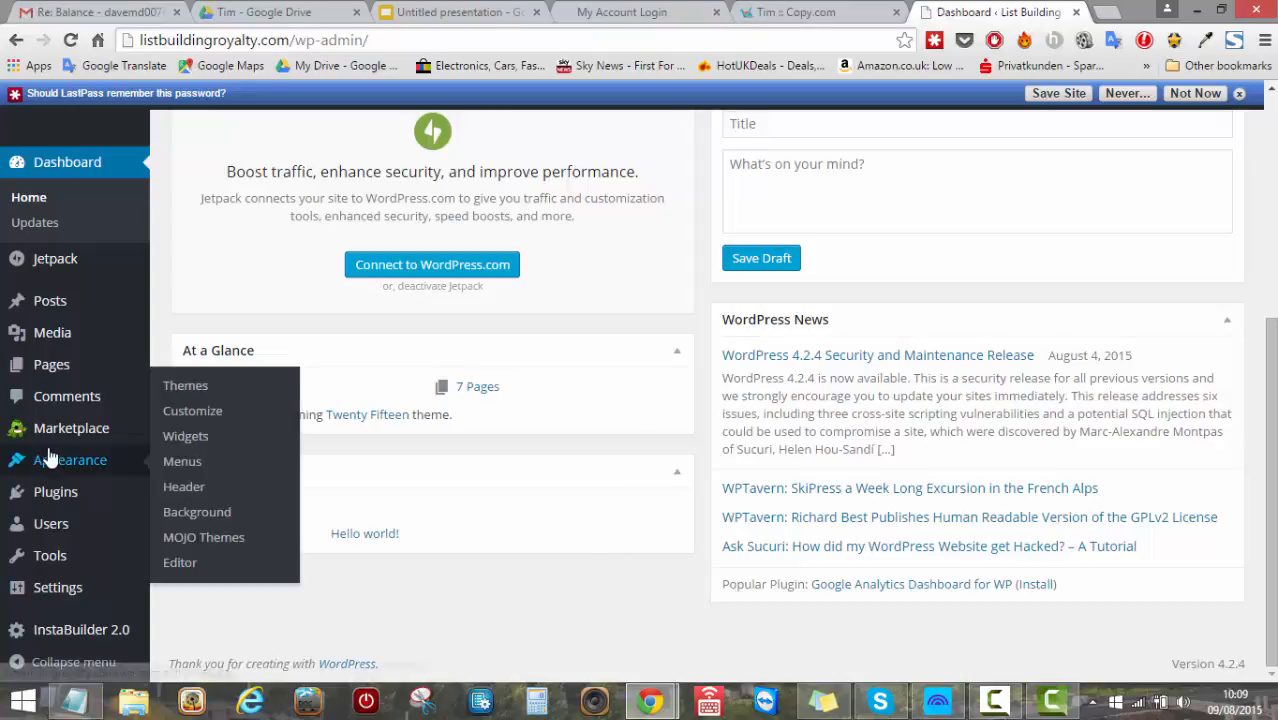
click(172, 386)
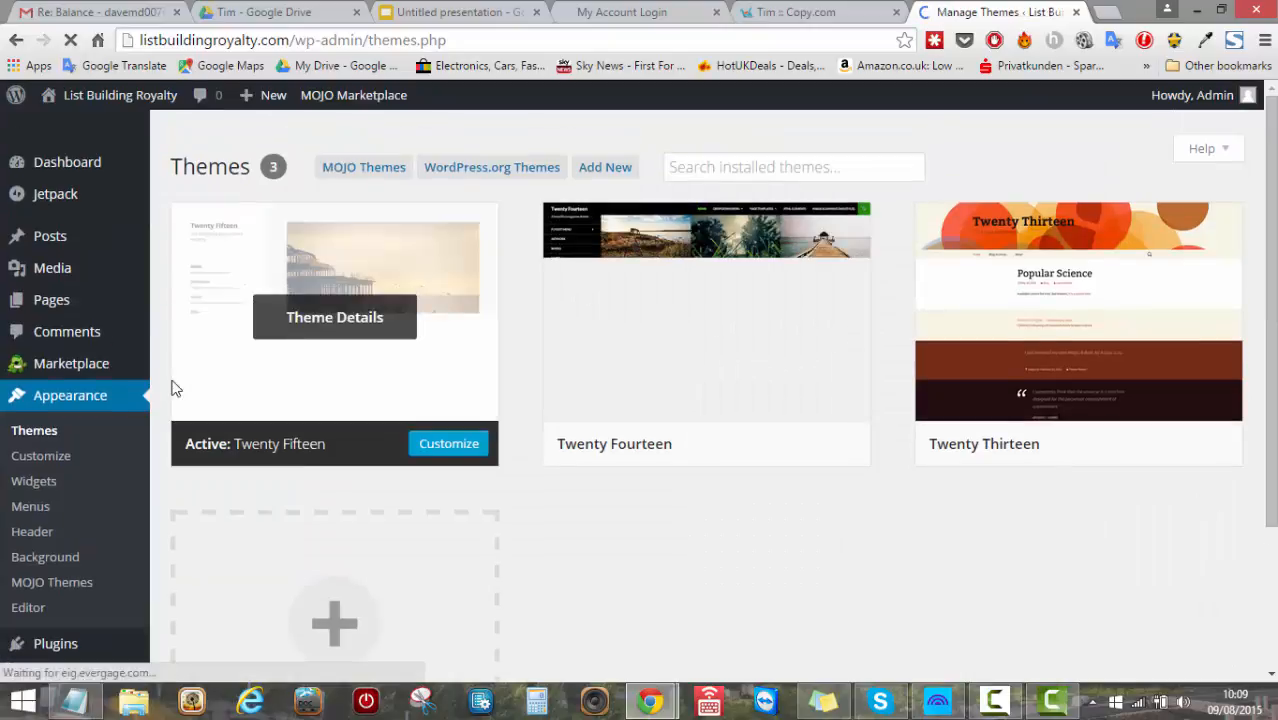
scroll(662, 585, down, 2)
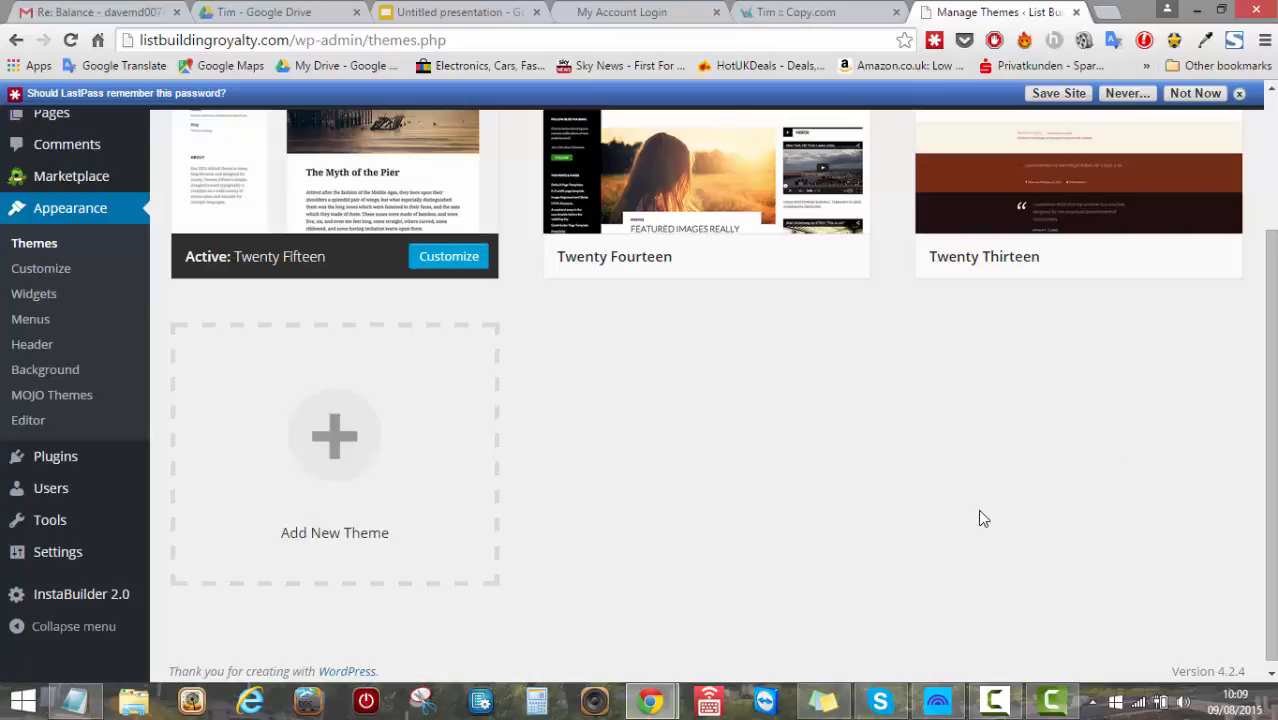
Open the page for adding a new theme and browse the featured WordPress themes.
click(335, 426)
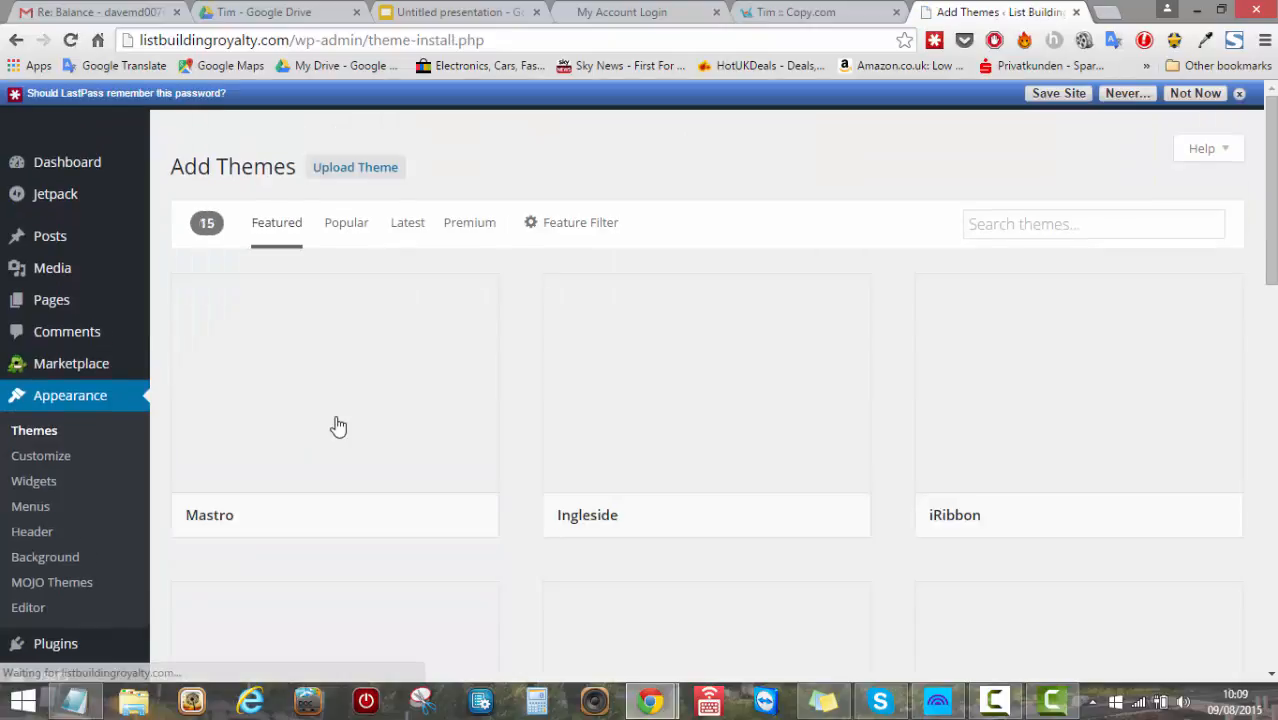
scroll(1150, 482, down, 8)
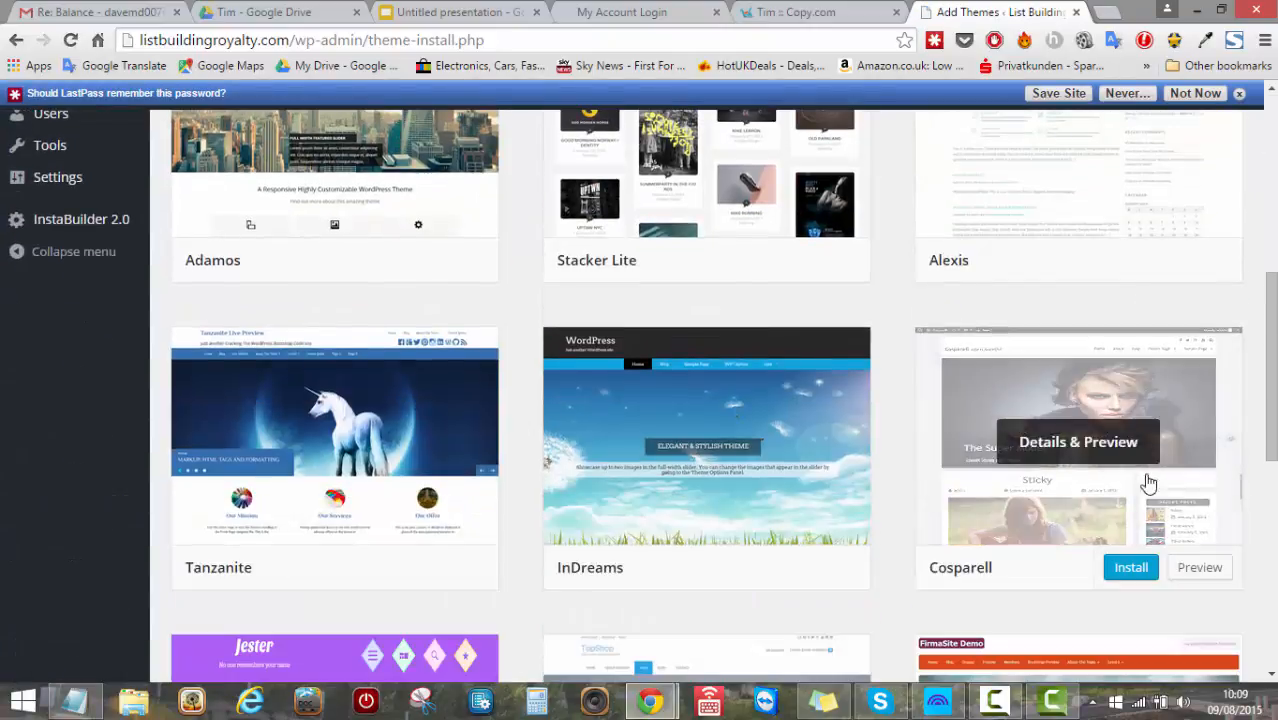
scroll(1148, 483, up, 2)
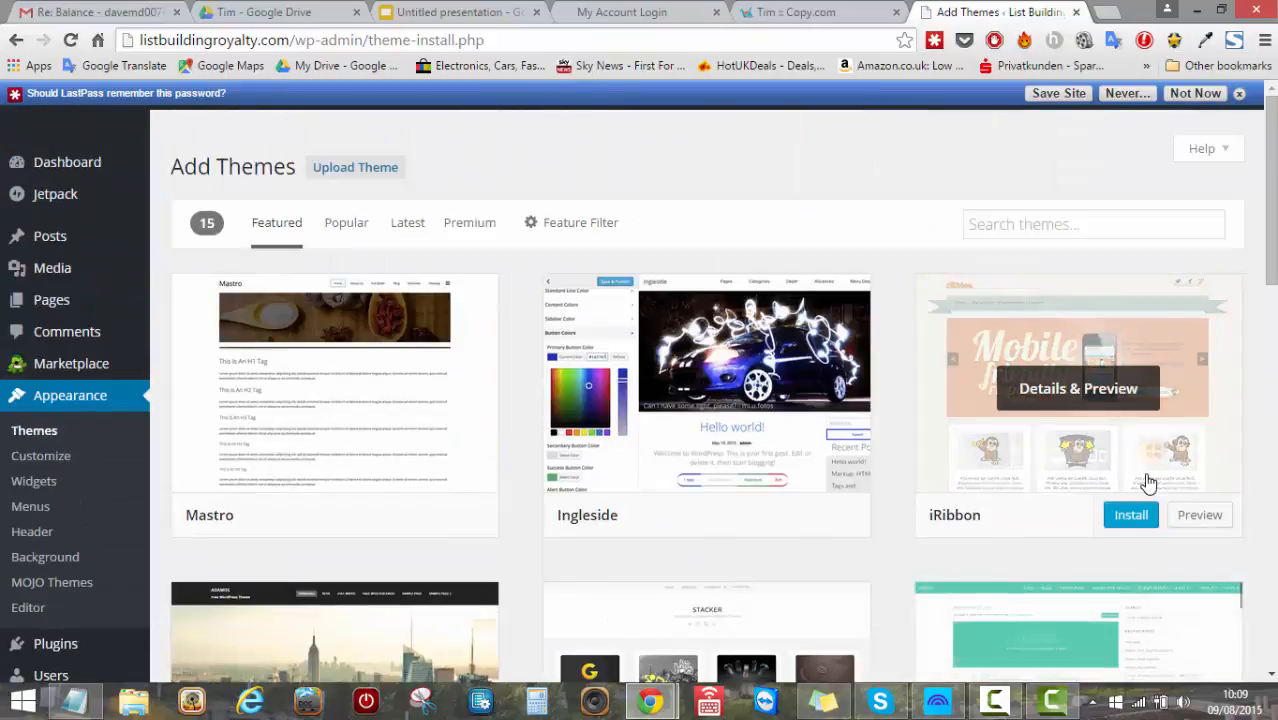